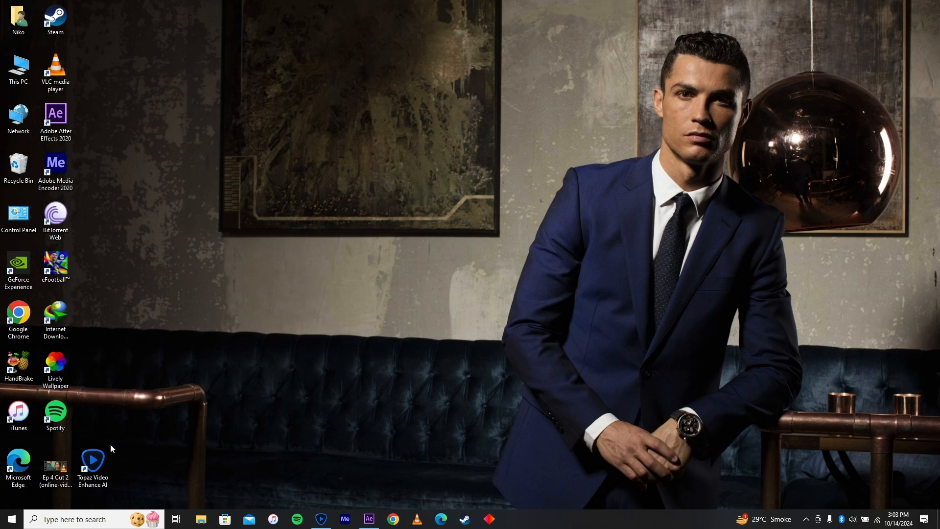
Move the Topaz Video Enhance AI shortcut to the empty upper-middle area of the desktop
left_click_drag(95, 460, 360, 76)
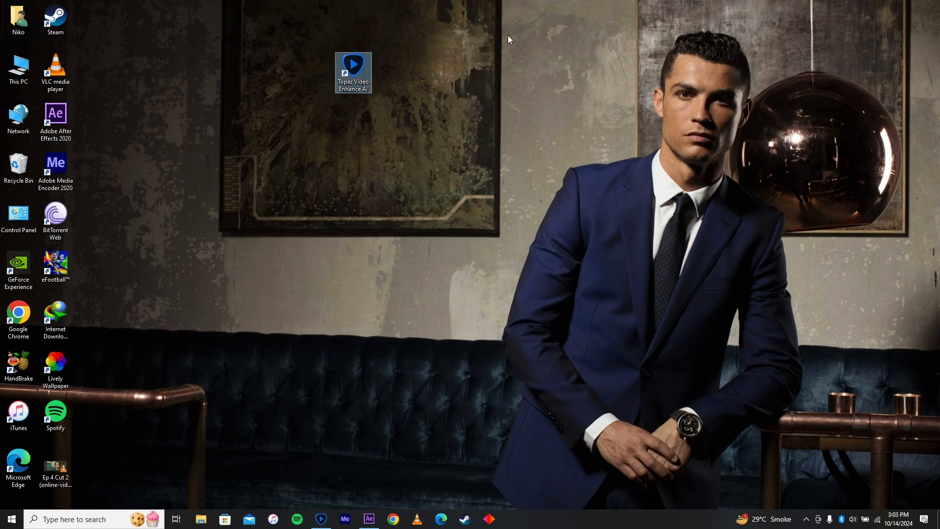
left_click(473, 176)
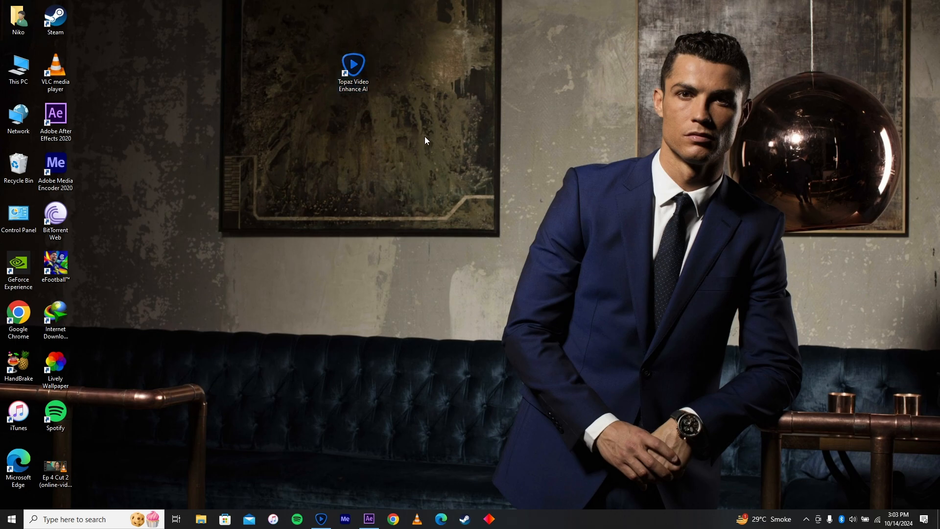
left_click(354, 79)
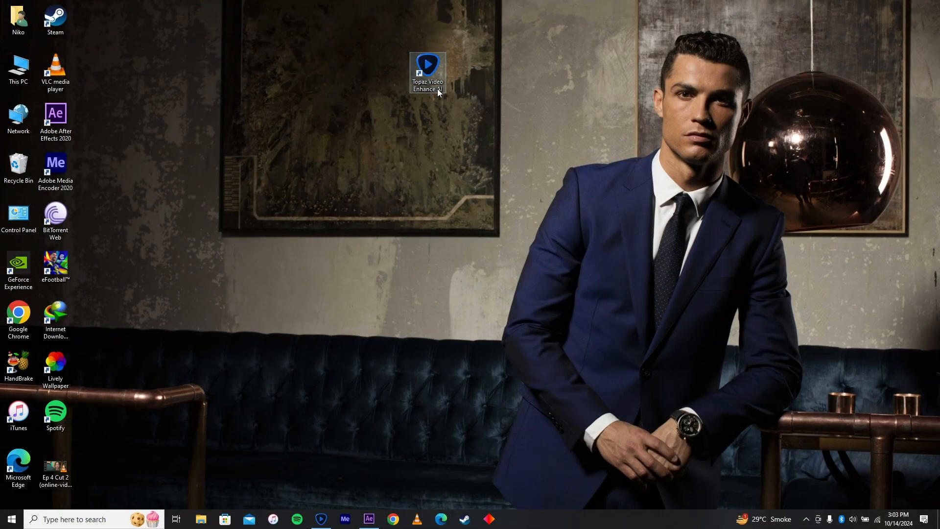
left_click(323, 520)
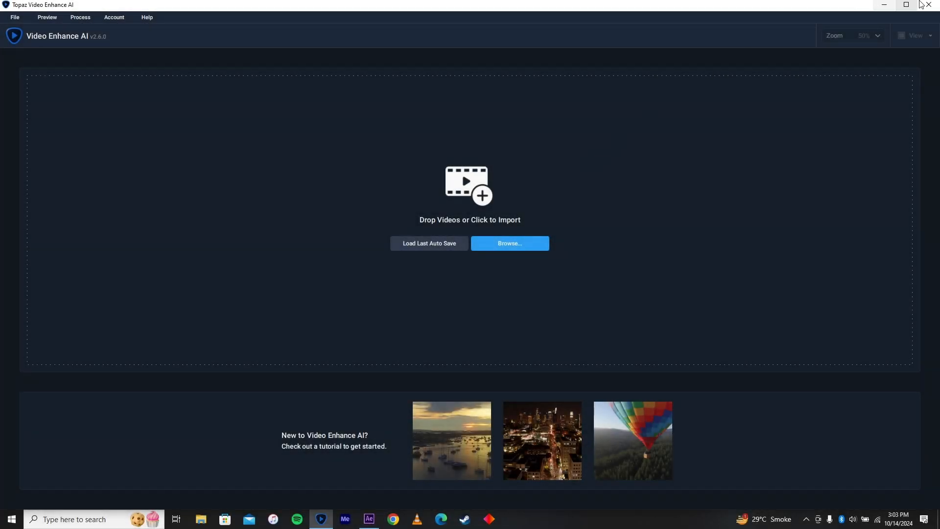
left_click(884, 5)
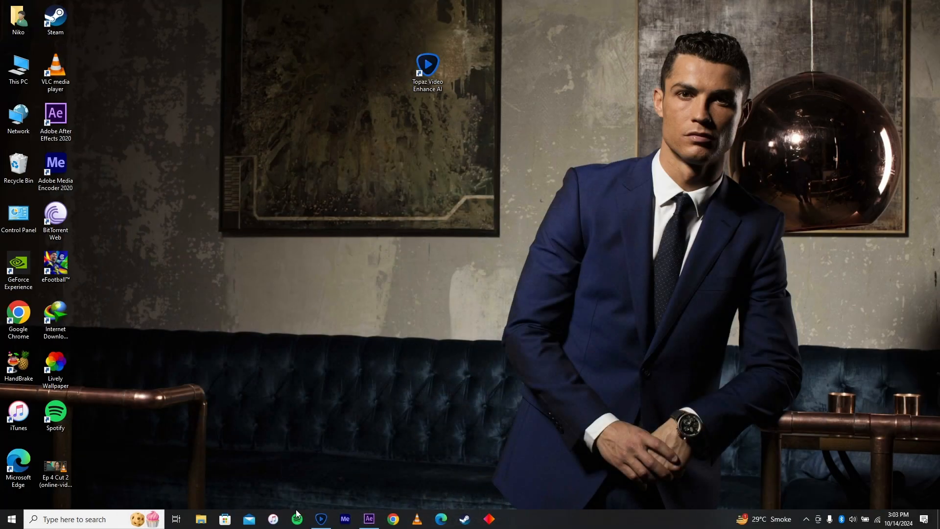
left_click(321, 518)
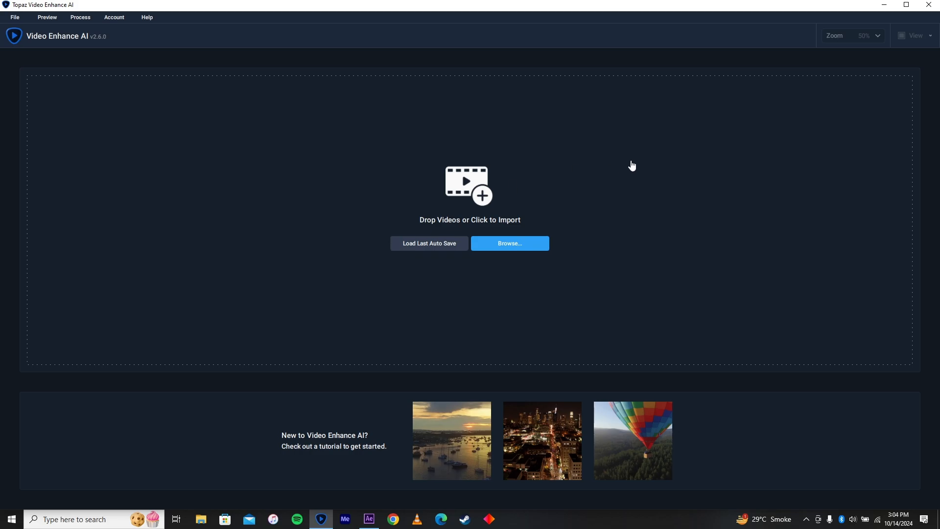
left_click(489, 244)
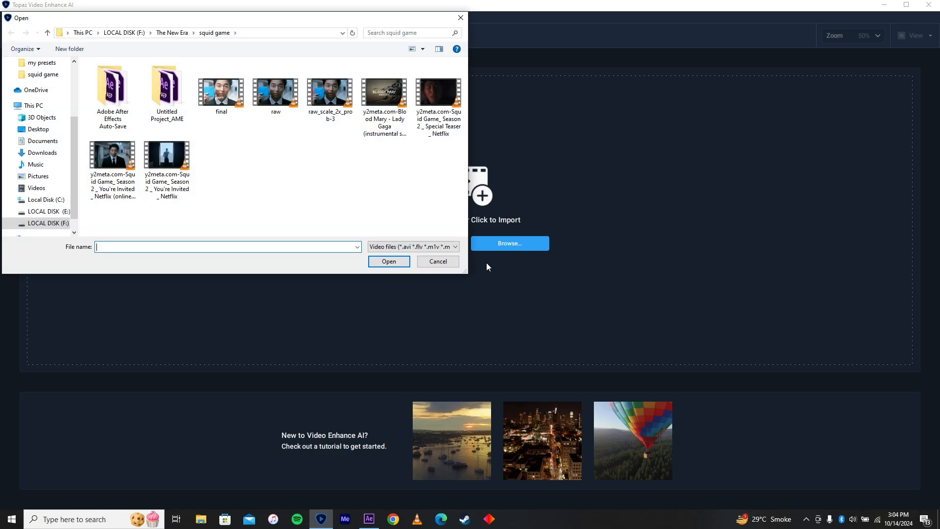
left_click(461, 18)
left_click(884, 5)
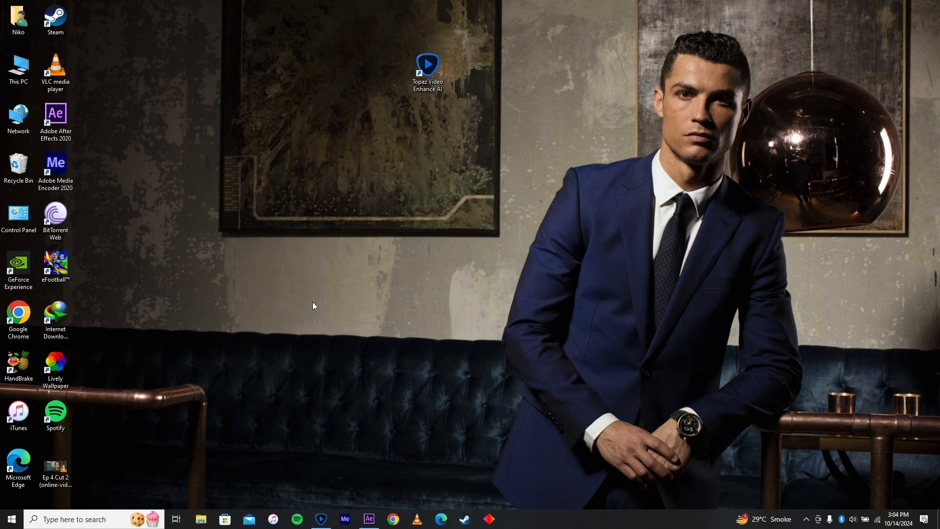
Load the desktop clip Ep 4 Cut 2 into Topaz Video Enhance AI and set Revert Compression and Recover Details to 100
left_click_drag(54, 465, 422, 250)
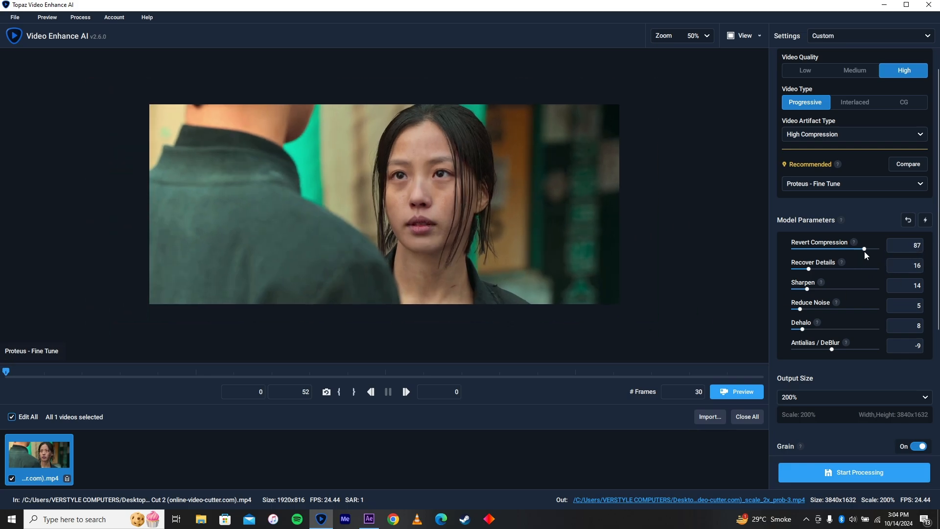
left_click_drag(865, 251, 868, 248)
left_click(868, 268)
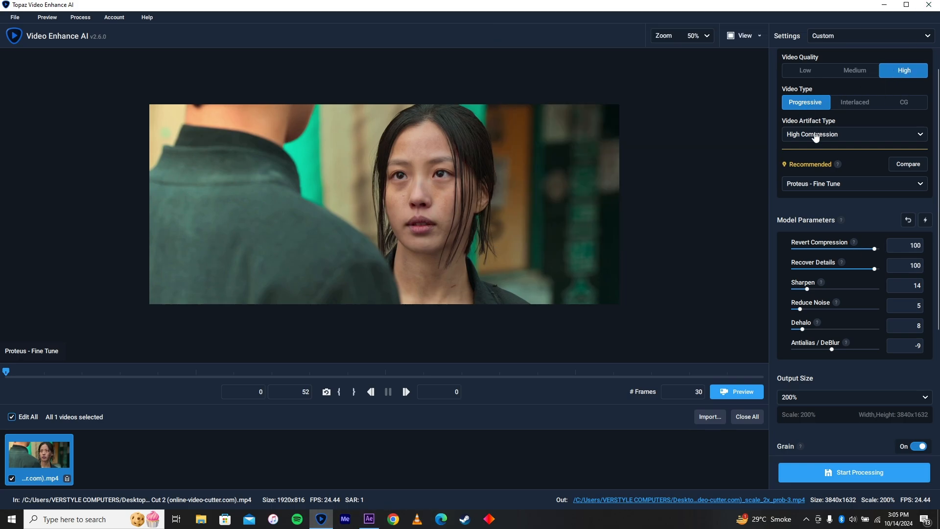
Set the Sharpen model parameter to 0
left_click(815, 136)
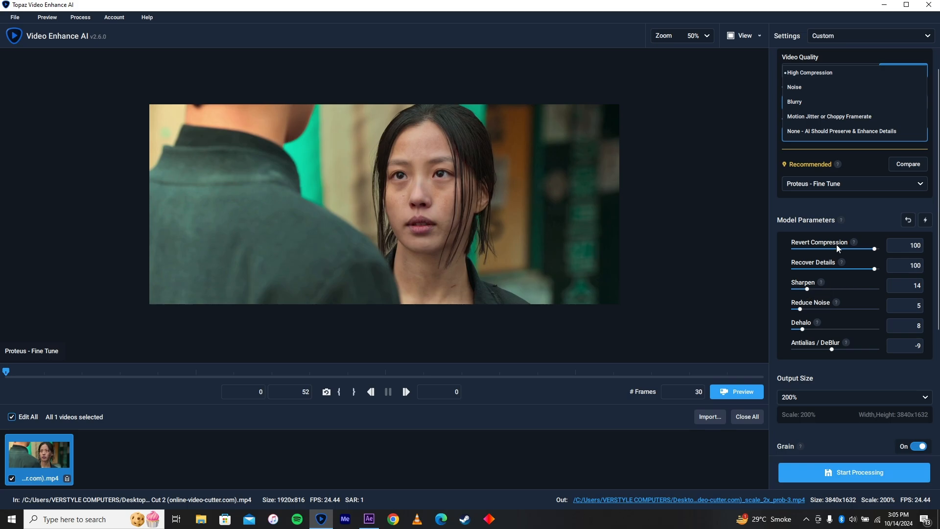
left_click(810, 290)
double_click(811, 289)
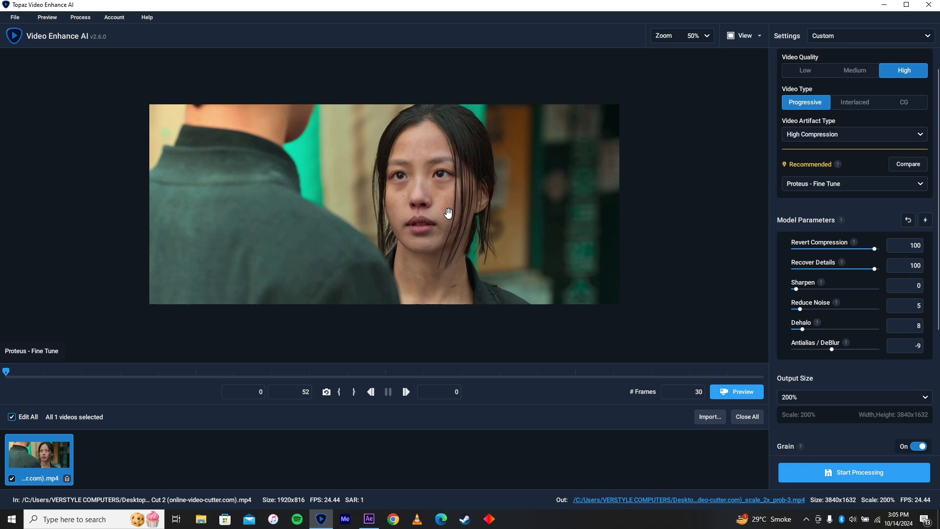
scroll(448, 212, "up", 8)
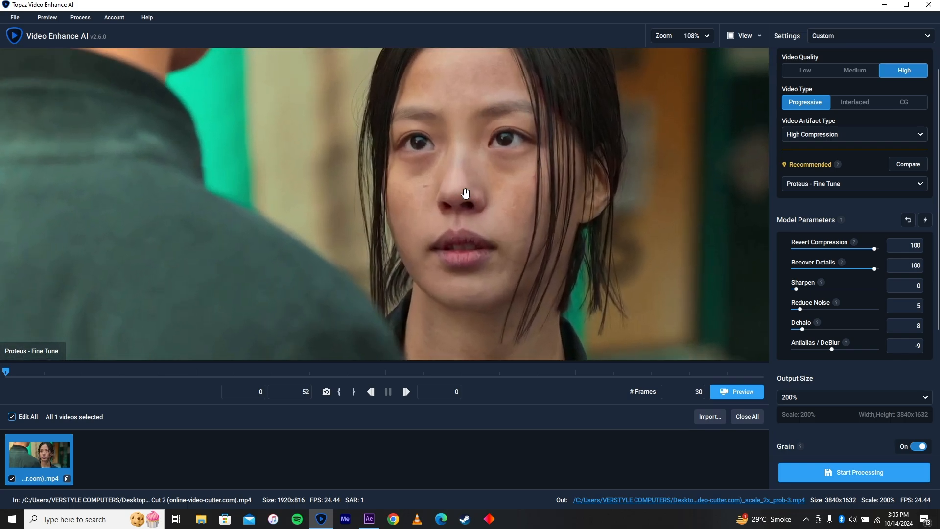
scroll(465, 194, "down", 2)
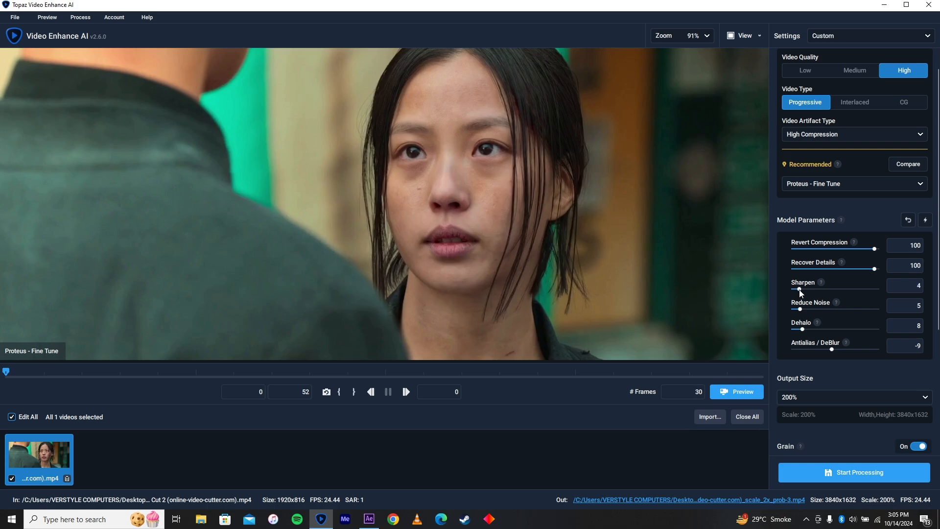
Set the model parameters Reduce Noise to 41, Dehalo to 28 and Antialias / DeBlur to 53
left_click_drag(809, 308, 851, 309)
scroll(475, 162, "up", 4)
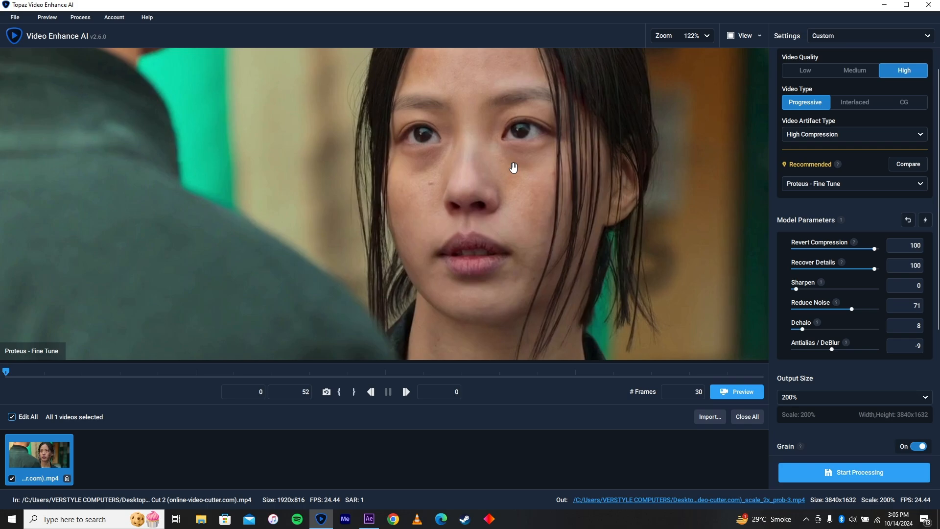
scroll(432, 228, "down", 1)
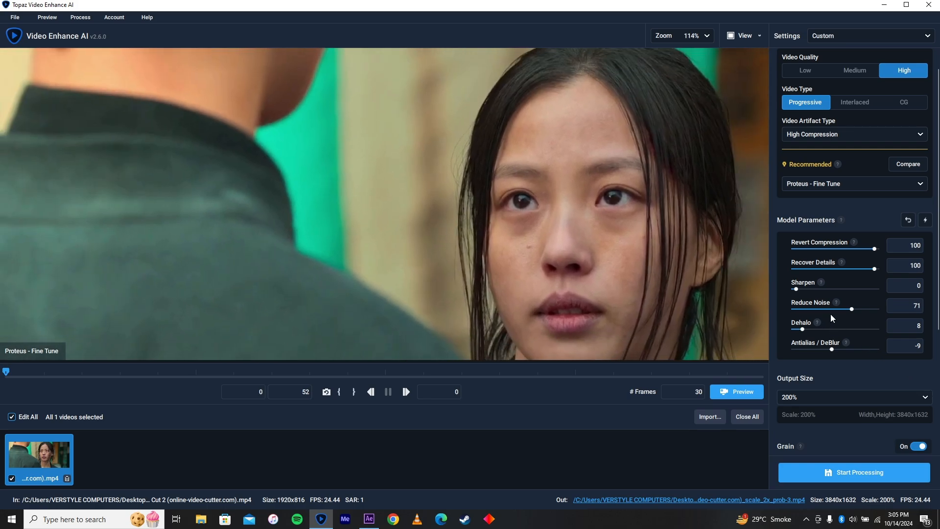
mouse_move(832, 313)
left_mouse_down()
mouse_move(842, 313)
mouse_move(833, 313)
left_mouse_up()
scroll(619, 248, "down", 5)
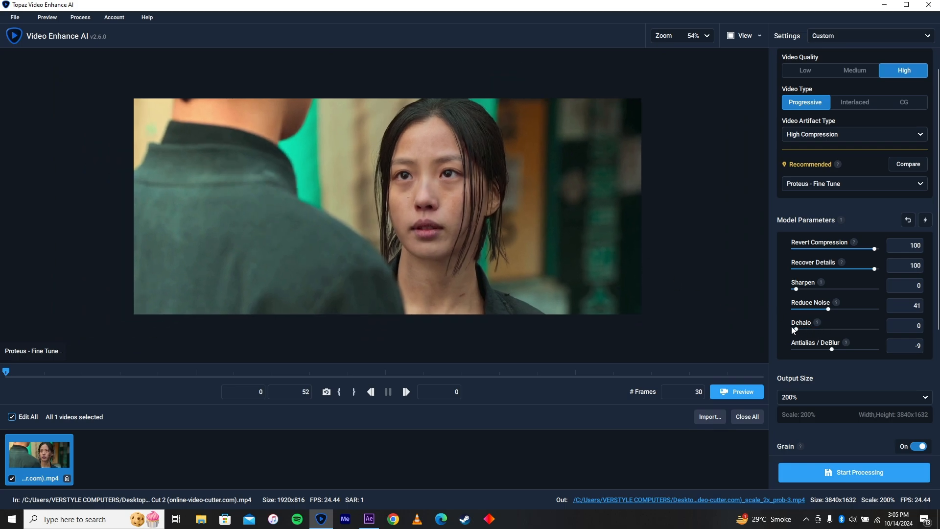
left_click_drag(803, 322, 857, 348)
Switch the output size to 100% (Denoise / DeBlock) and set it back to 200%
left_click(792, 394)
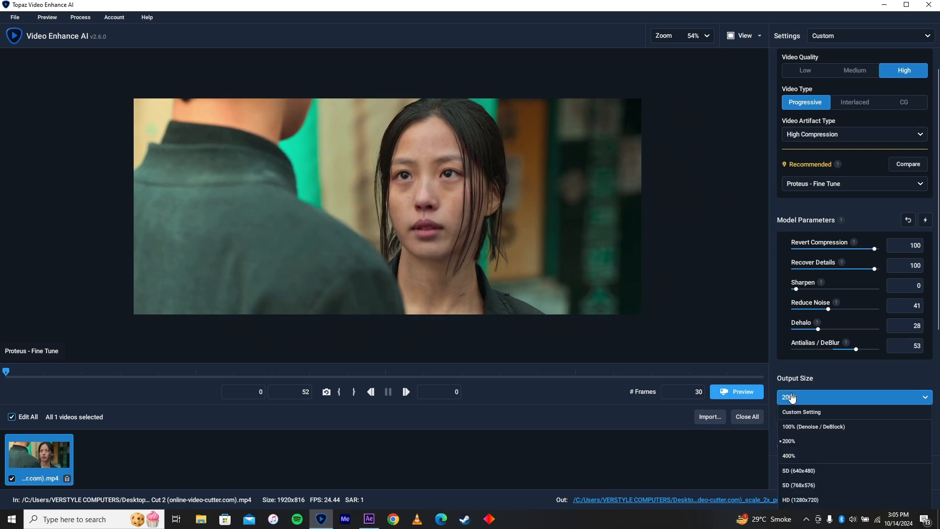
left_click(799, 430)
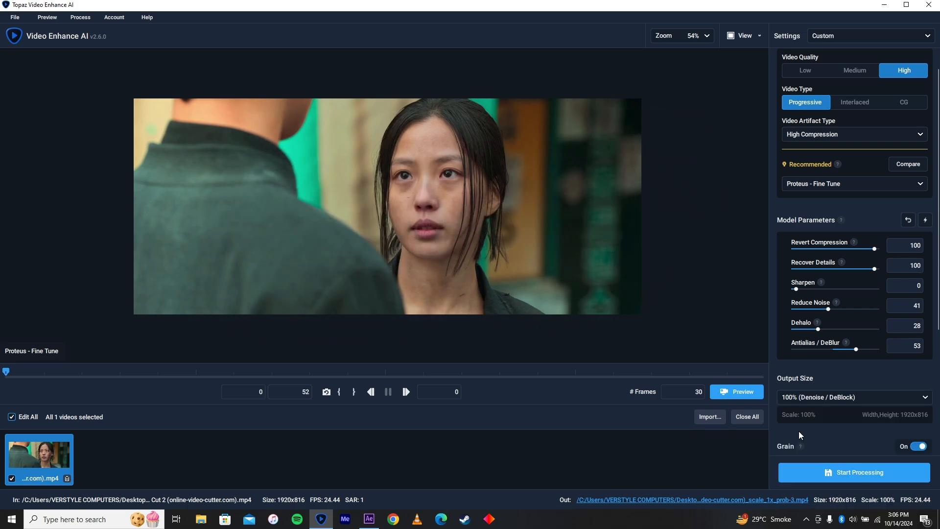
left_click(802, 396)
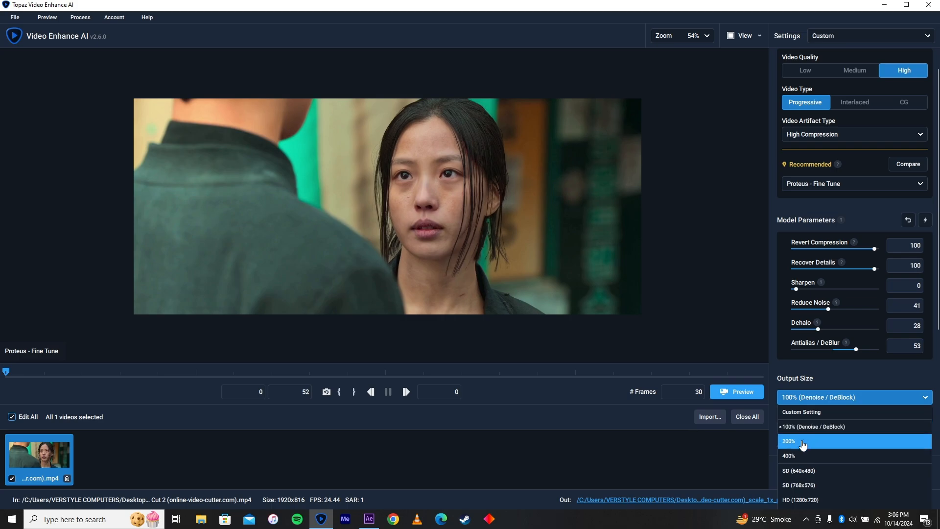
left_click(803, 442)
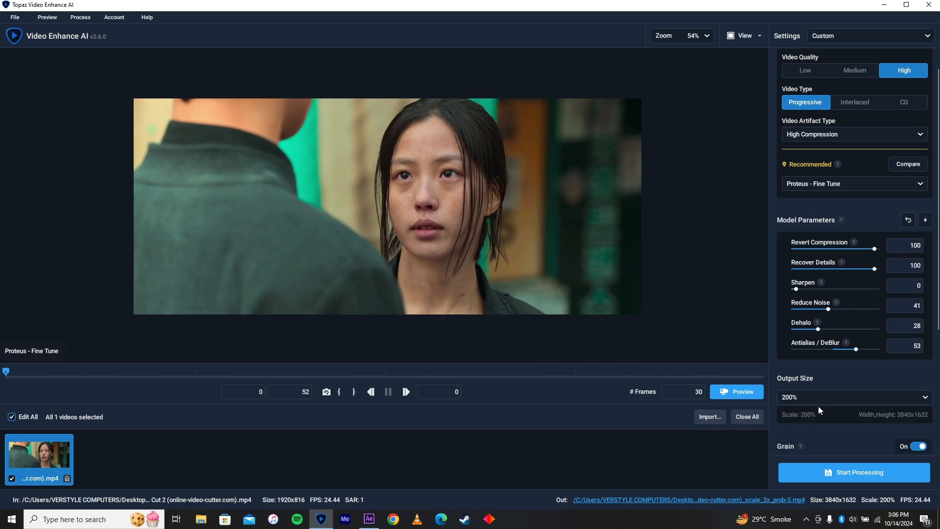
Run a 30-frame preview, compare the original and Proteus - Fine Tune face detail up close, and exit the preview
left_click(745, 390)
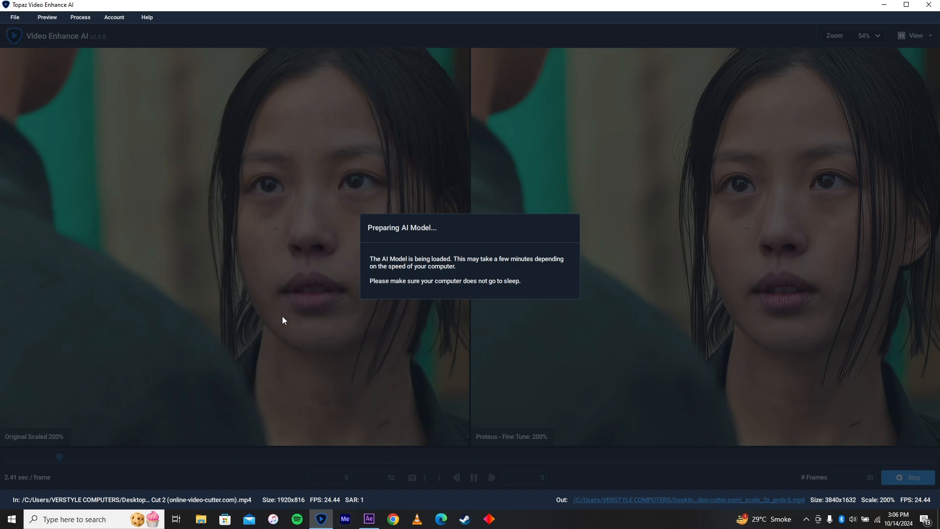
scroll(479, 281, "down", 5)
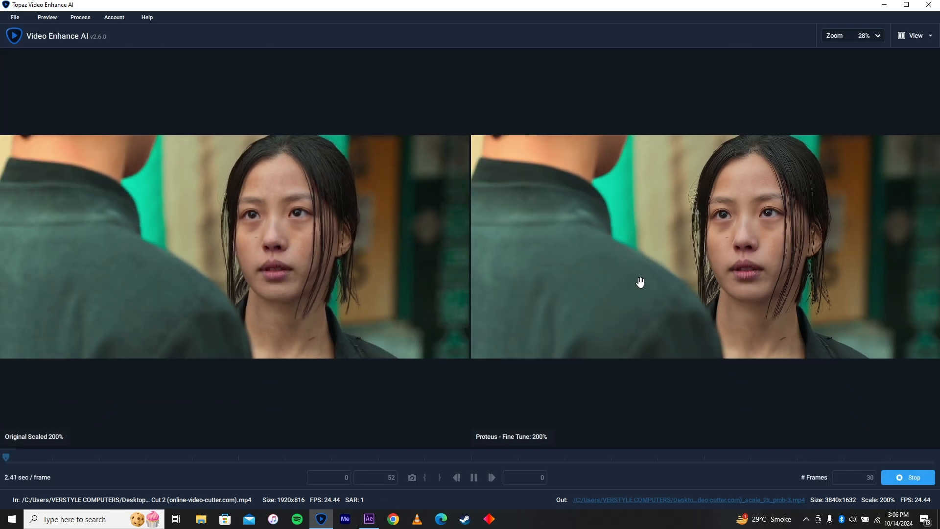
scroll(650, 283, "up", 7)
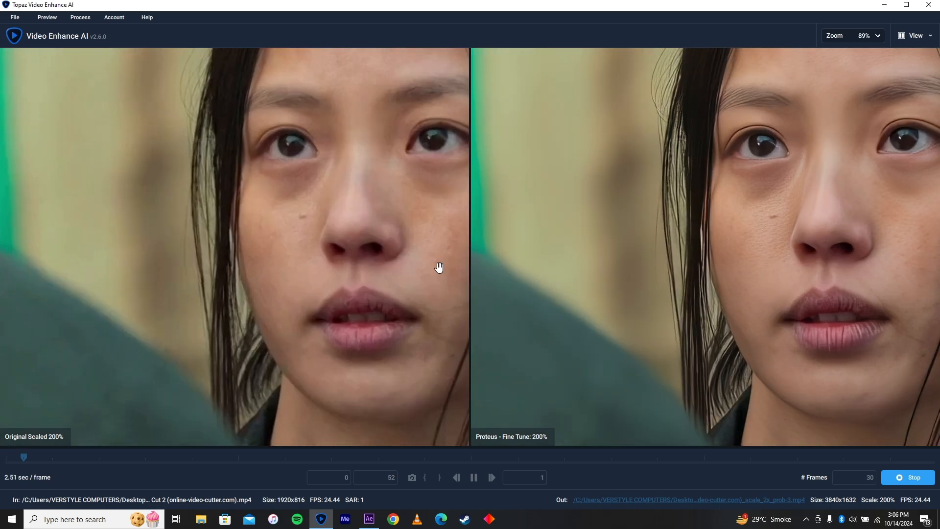
left_click_drag(440, 266, 75, 277)
scroll(195, 299, "down", 3)
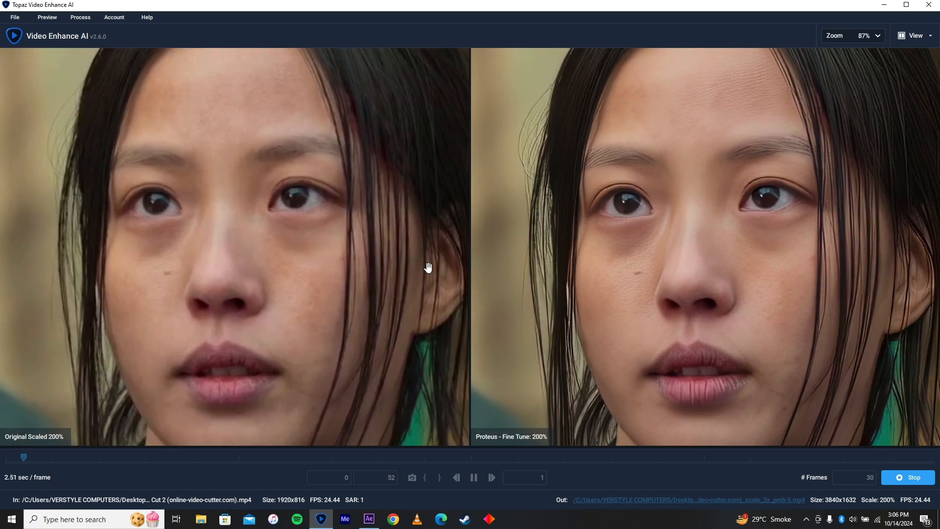
scroll(427, 268, "down", 3)
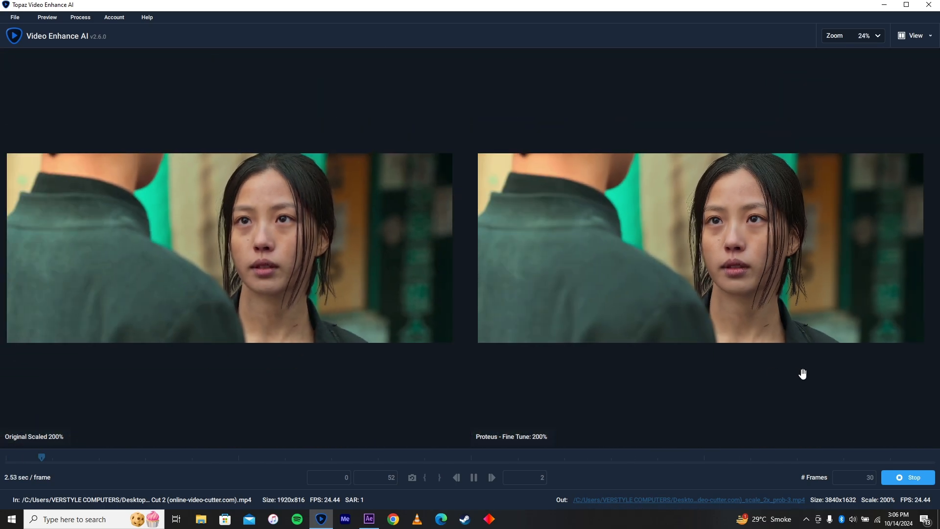
left_click(906, 484)
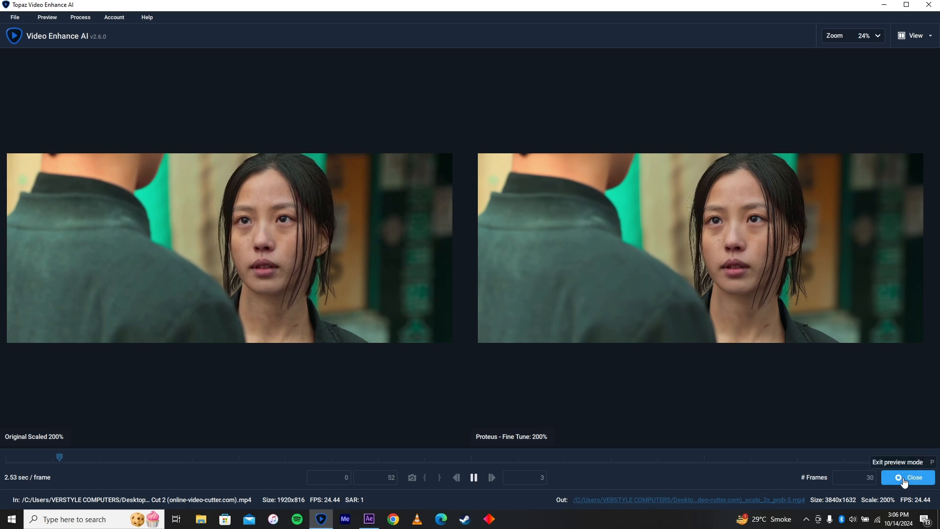
left_click(904, 482)
Process the clip with Proteus - Fine Tune at the 200% output size
left_click(843, 474)
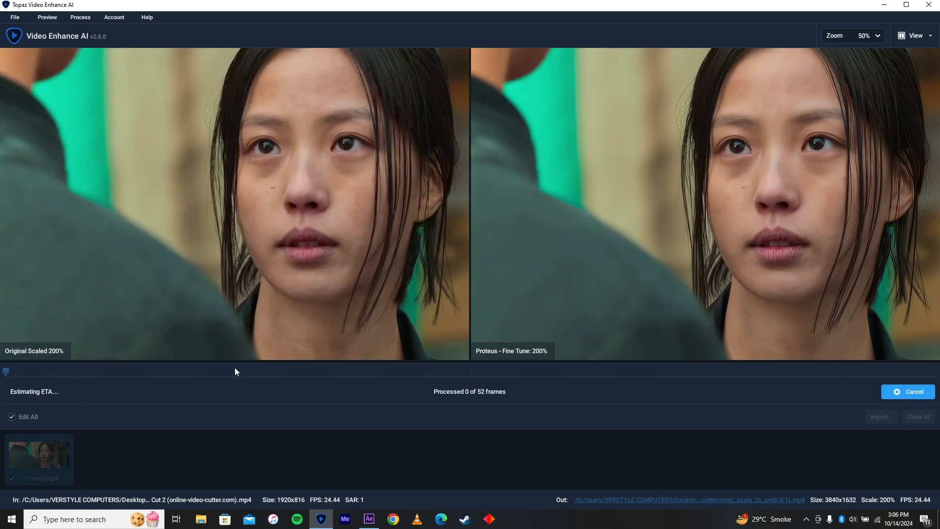
scroll(584, 194, "down", 3)
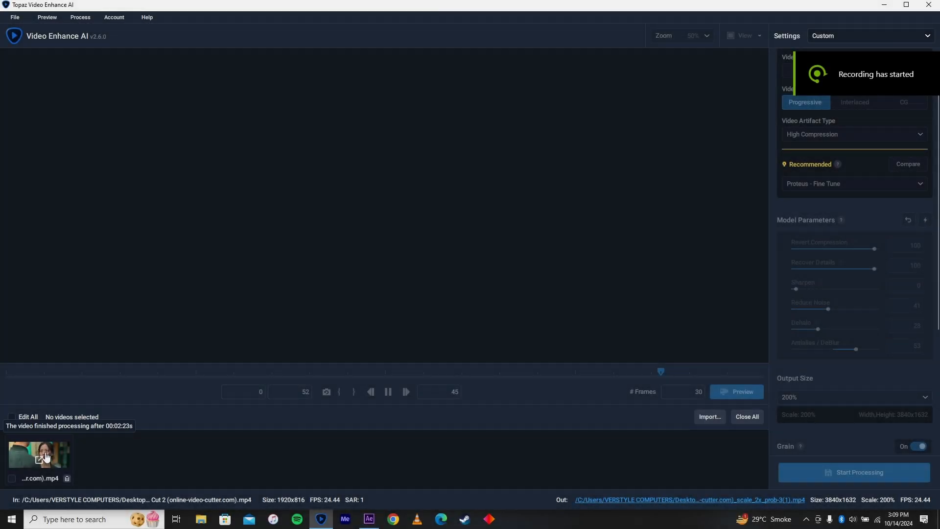
left_click(46, 456)
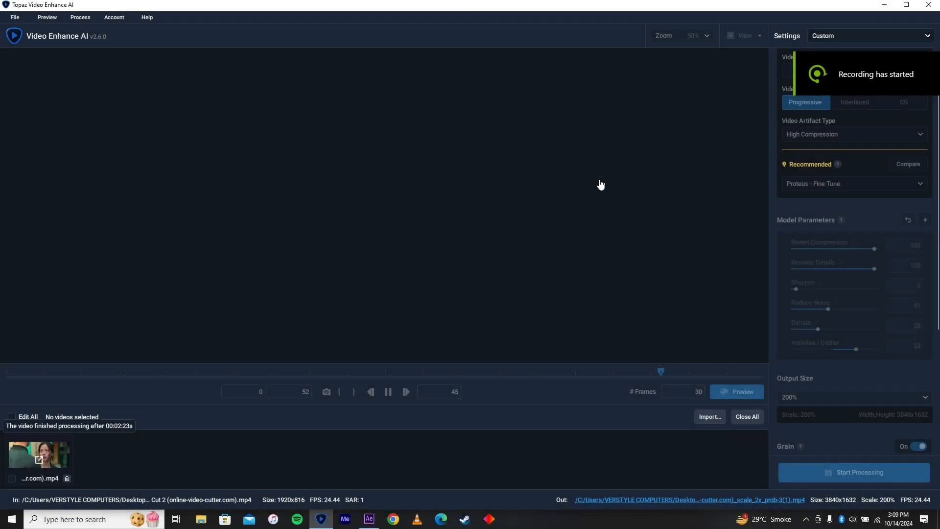
Play the processed file Ep 4 Cut 2 (online-video-cutter.com)_scale_2x_prob-3.mp4 from the desktop and close the player
left_click(882, 6)
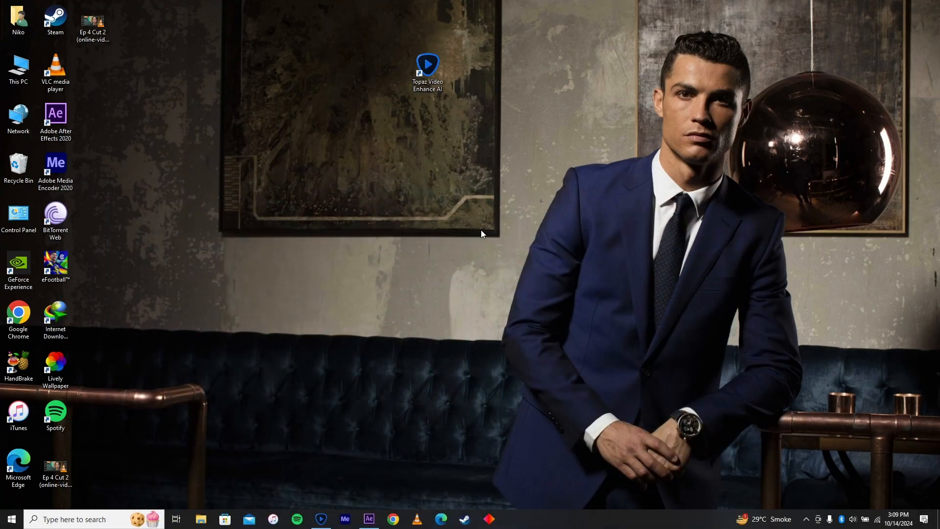
double_click(93, 25)
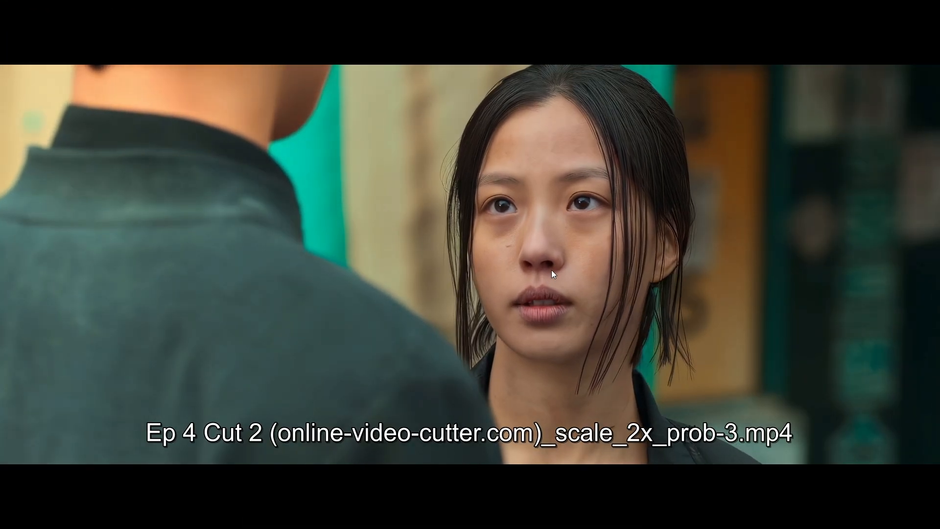
double_click(538, 227)
left_click(929, 5)
Switch to After Effects, create a composition from the _scale_2x_prob-3.mp4 footage and delete the duplicate clip from the project
left_click(369, 519)
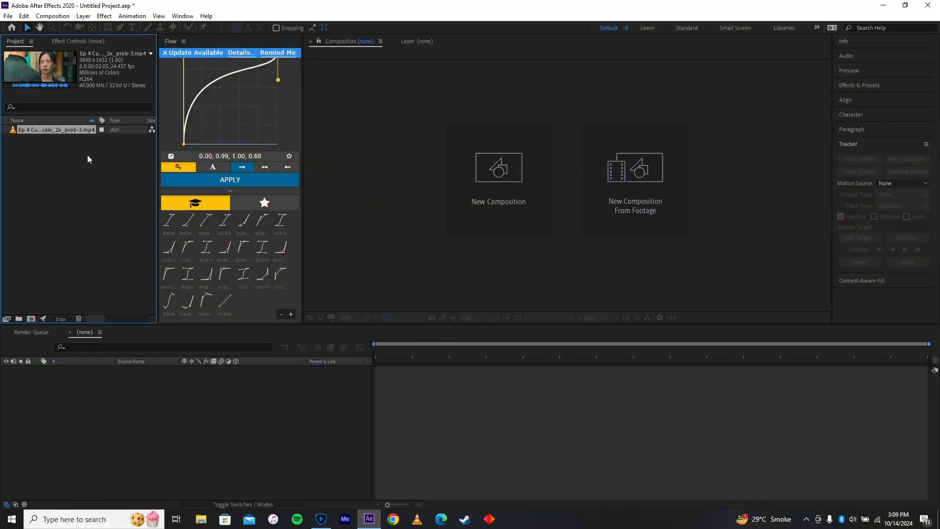
left_click_drag(81, 131, 168, 496)
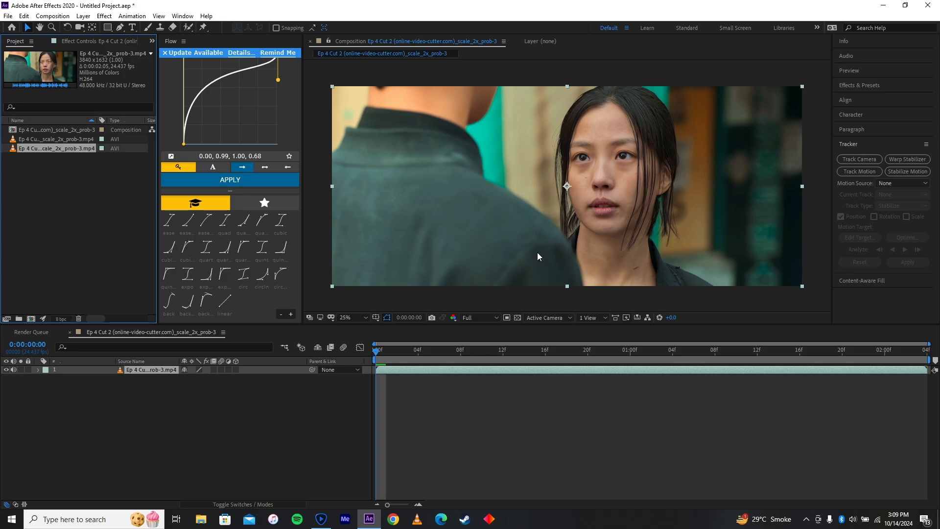
scroll(538, 253, "up", 2)
key("Delete")
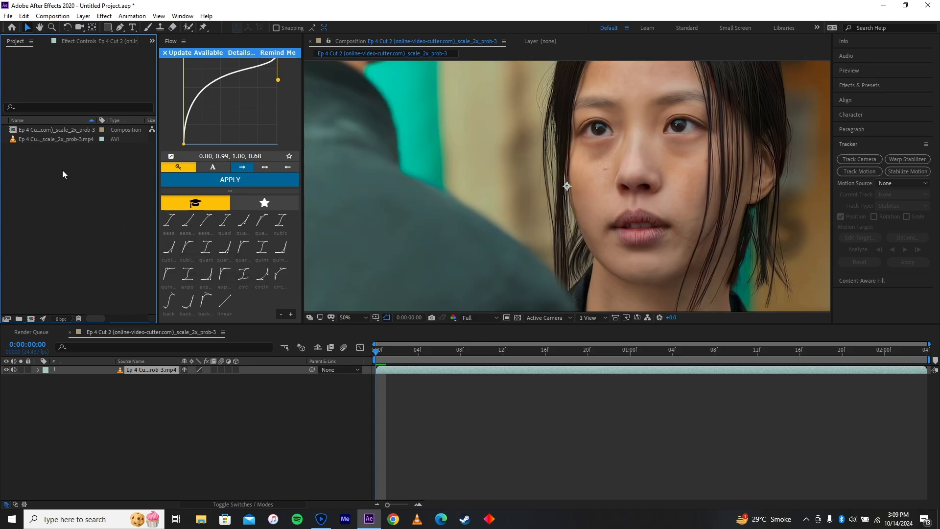
Set the _scale_2x_prob-3 composition to 1920 x 1080 px at 60 frames per second
left_click(71, 133)
key("ctrl+k")
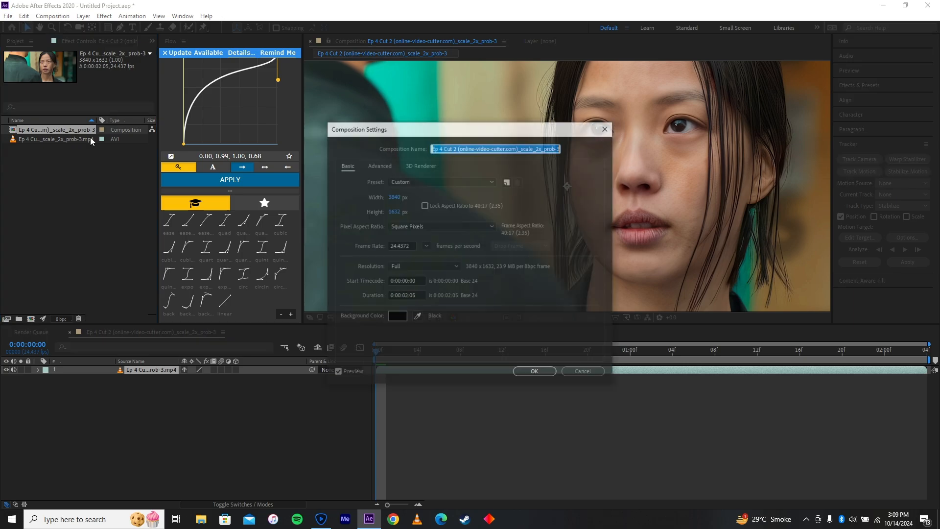
left_click(394, 196)
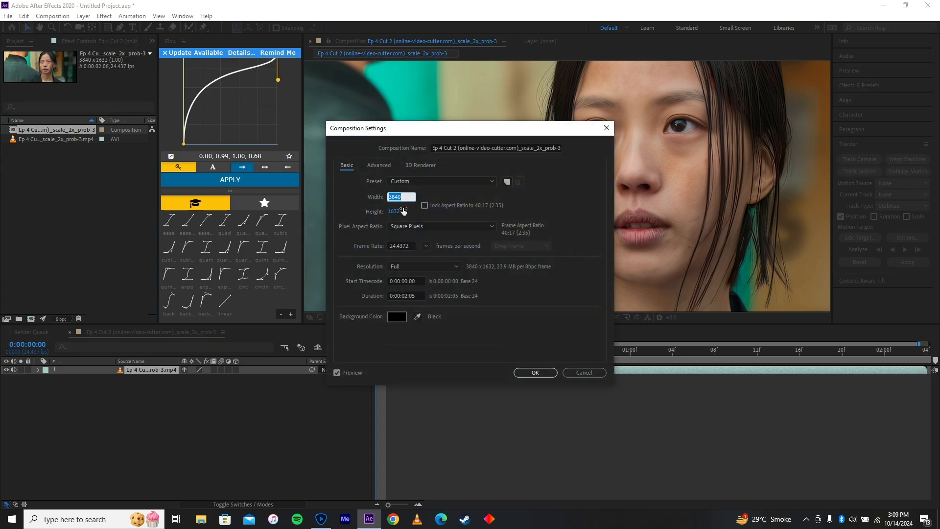
type("1920")
left_click(394, 212)
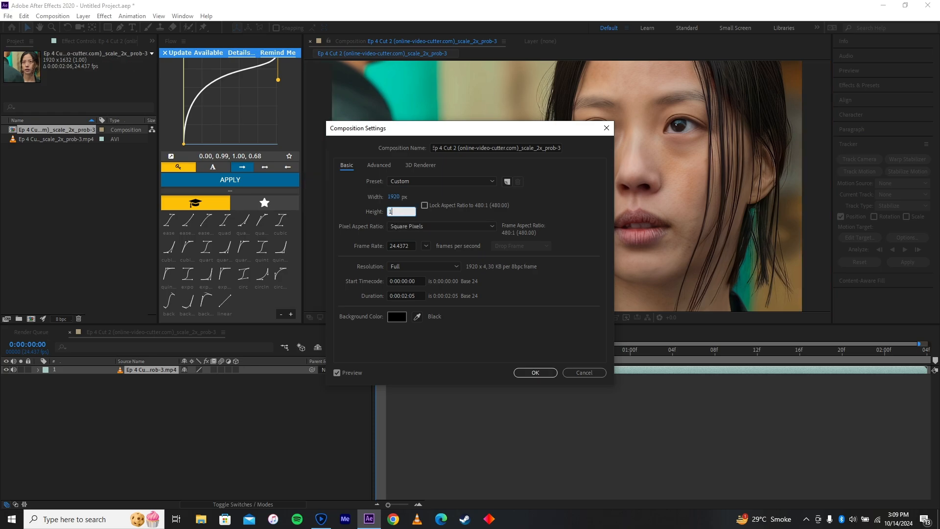
type("1080")
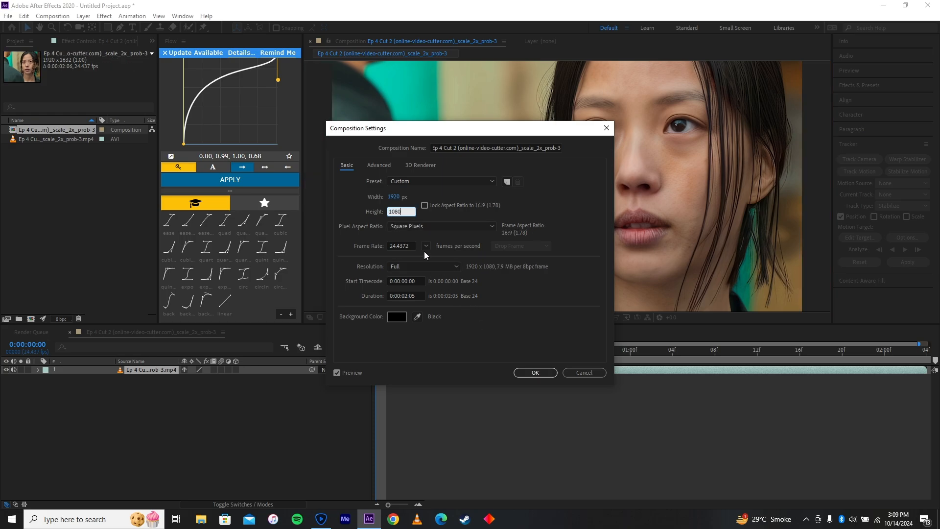
left_click(425, 246)
left_click(445, 370)
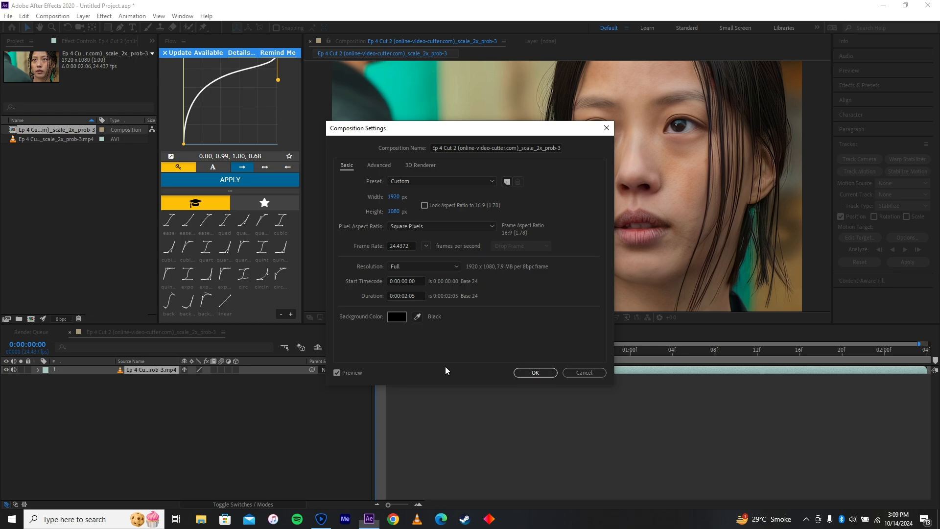
left_click(535, 372)
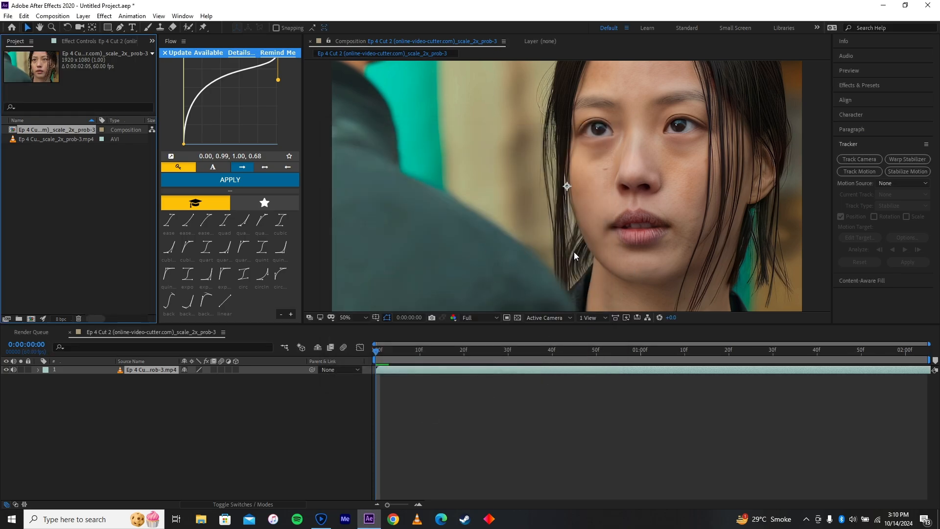
Scale the upscaled clip's layer down to 68% so it fits the composition frame
scroll(570, 256, "down", 4)
scroll(565, 260, "up", 4)
scroll(565, 260, "down", 2)
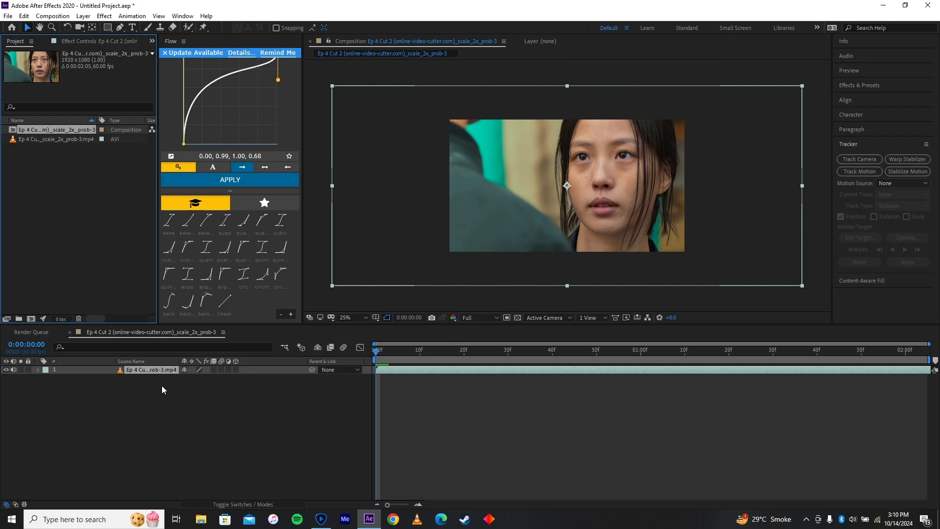
left_click(168, 374)
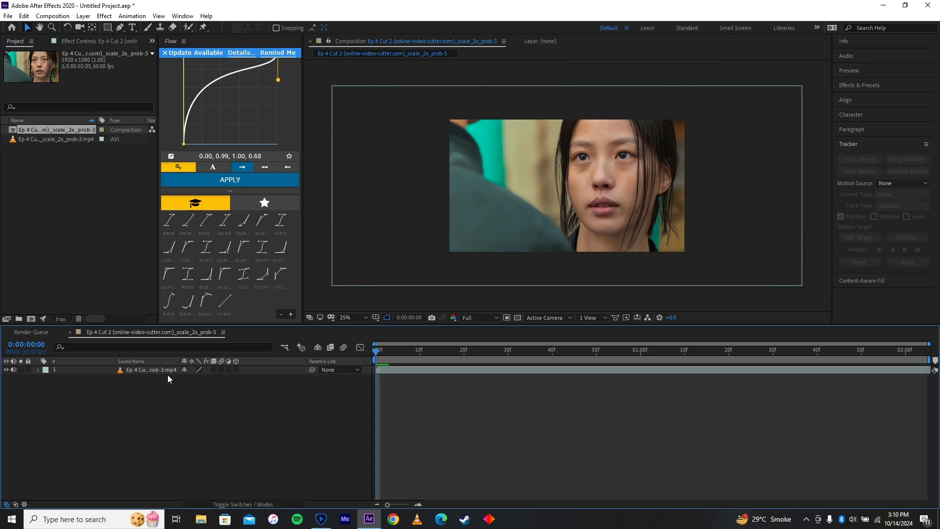
key("s")
mouse_move(196, 381)
left_mouse_down()
mouse_move(179, 379)
mouse_move(187, 379)
left_mouse_up()
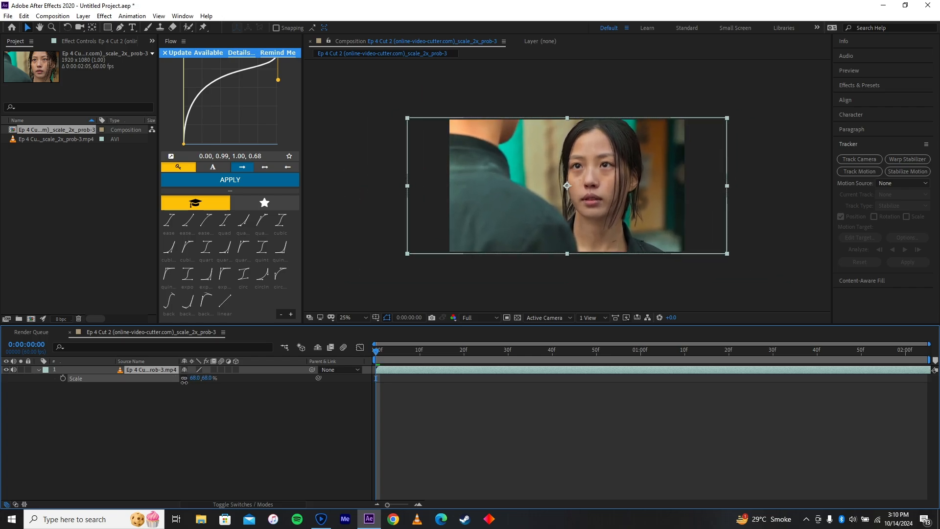
scroll(622, 276, "up", 4)
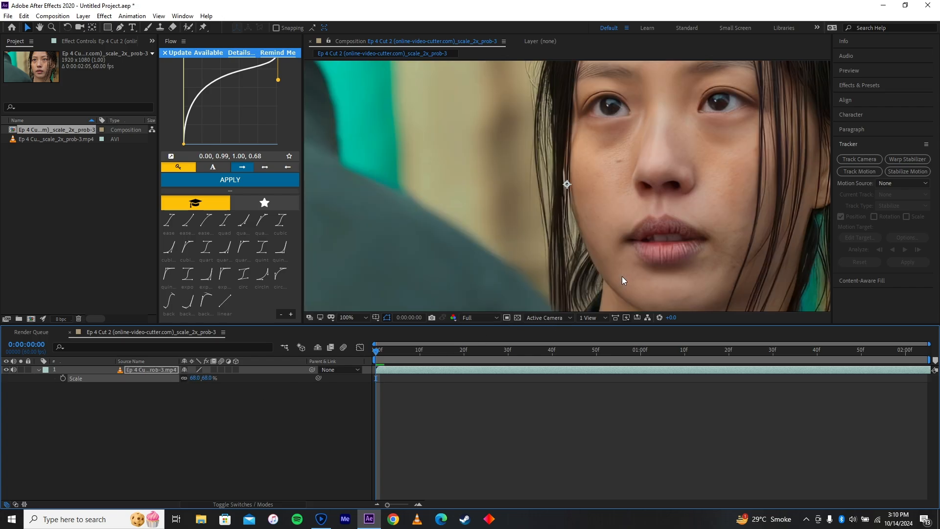
scroll(622, 276, "down", 2)
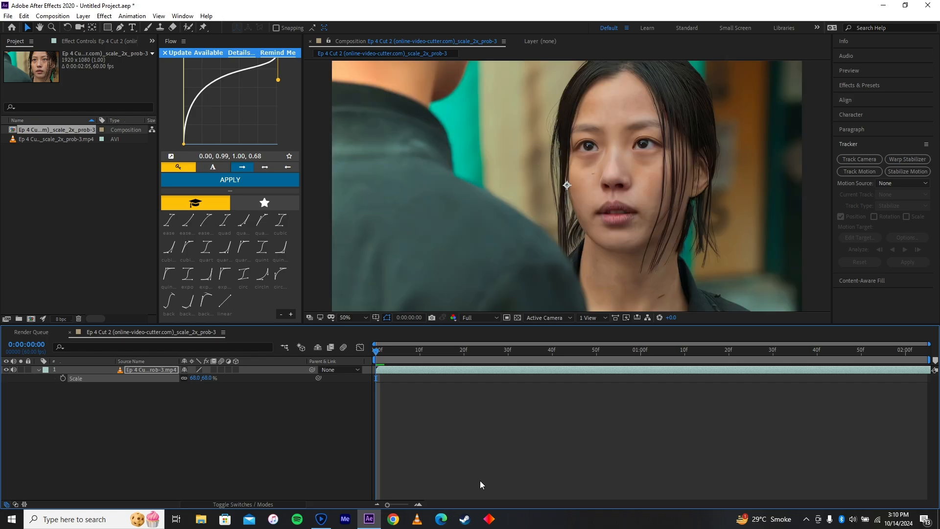
Apply the hdr cc preset to the upscaled clip's layer
left_click(463, 434)
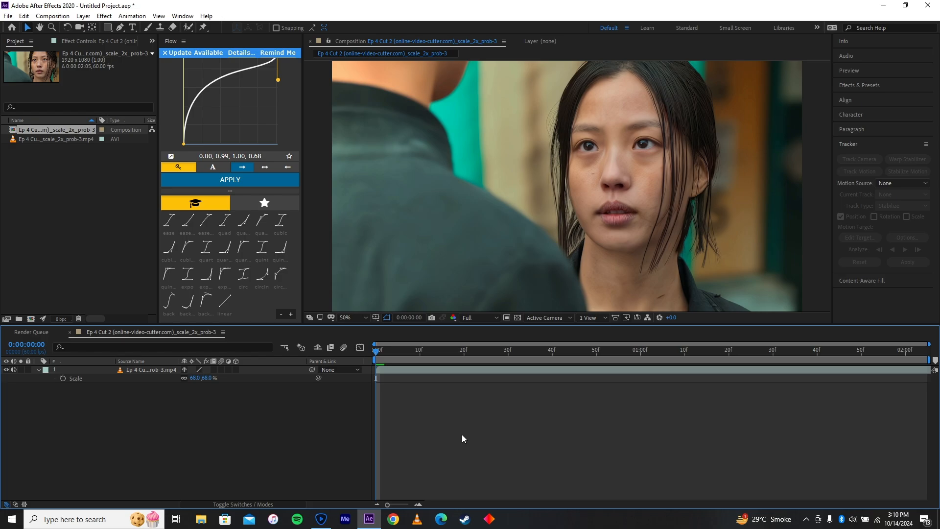
key("ctrl+space")
key("Escape")
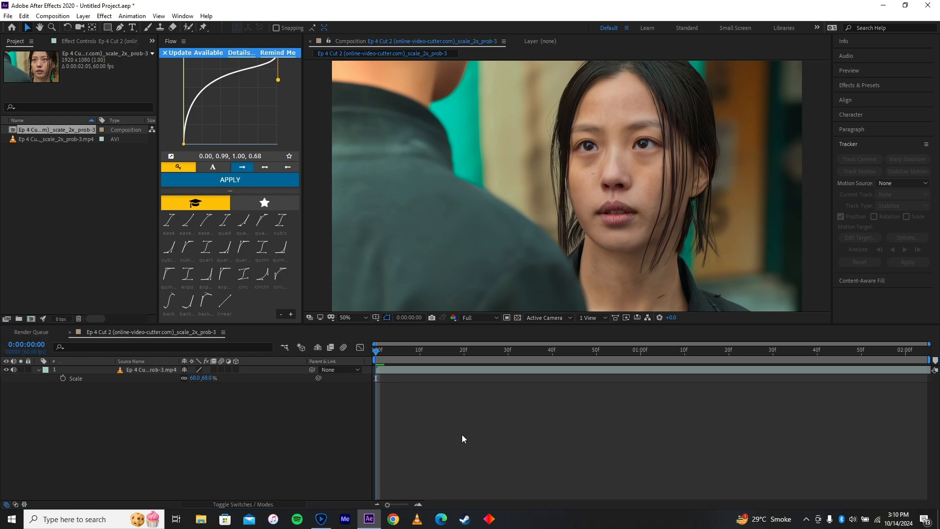
key("r")
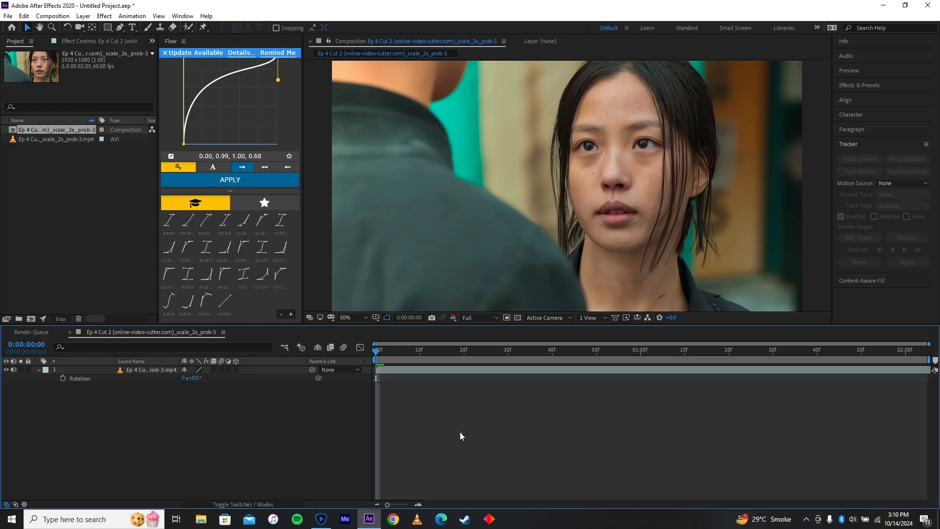
left_click(471, 369)
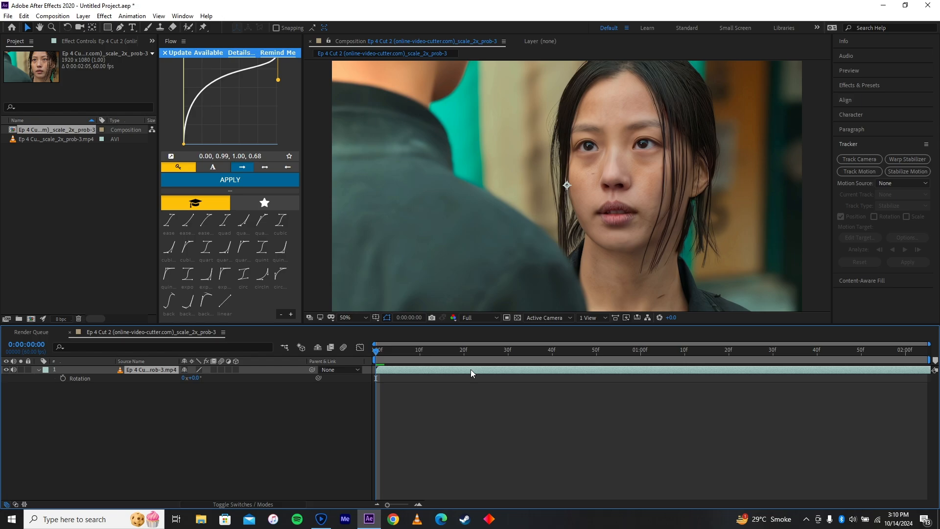
key("ctrl+space")
type("hdr")
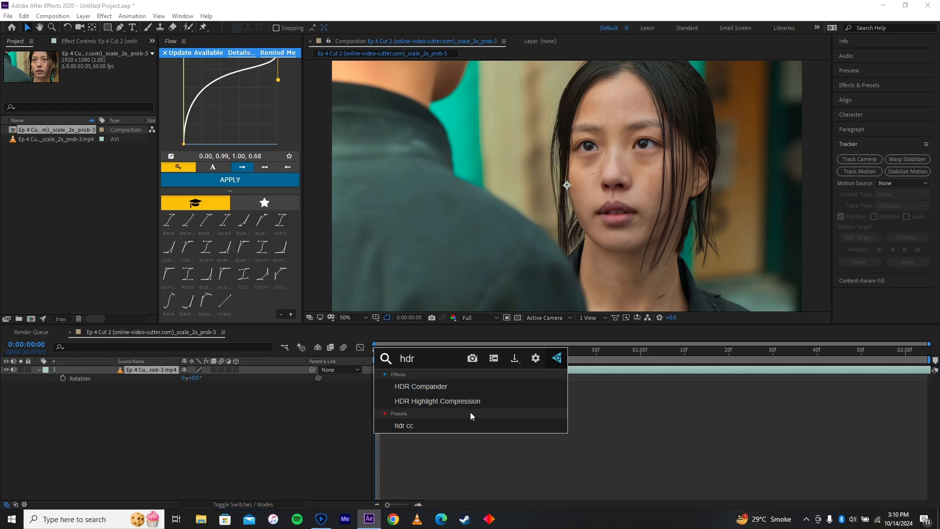
left_click(467, 422)
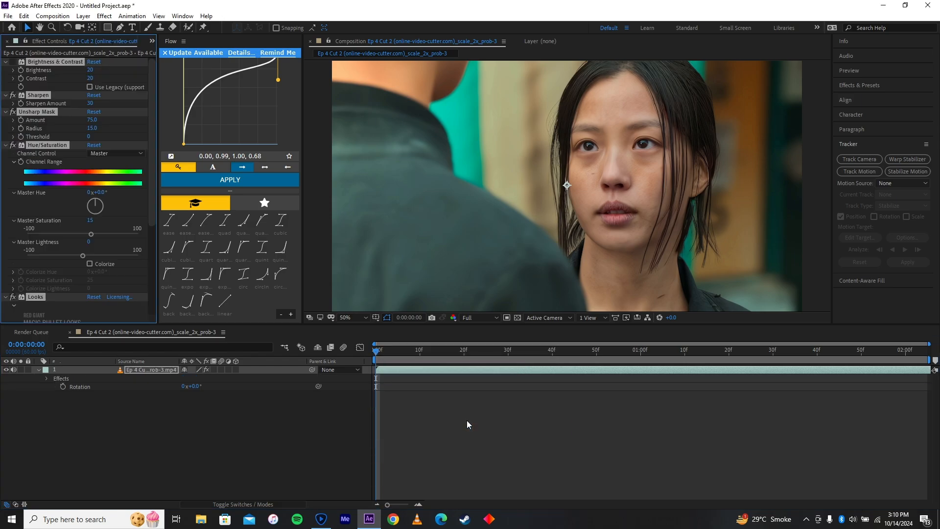
Collapse all the preset's effects on the layer and enable the Looks 2 effect
left_click(12, 146, "ctrl")
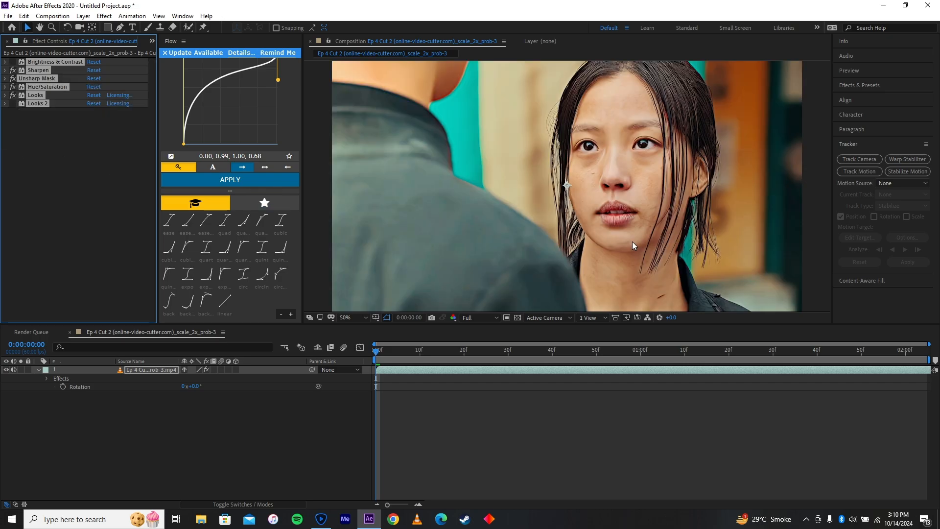
left_click(27, 148)
left_click(14, 104)
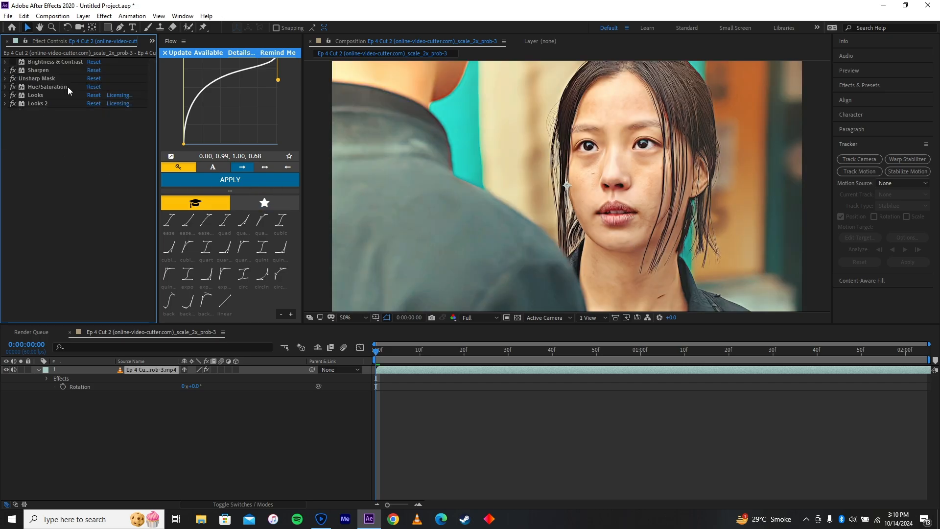
scroll(563, 177, "down", 2)
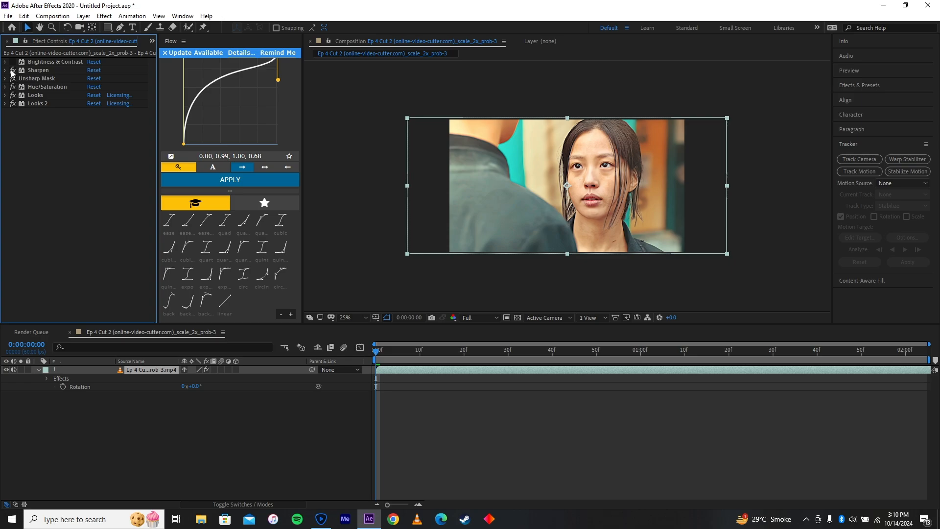
Disable Looks 2, inspect the face detail up close, and undo the recent changes
left_click(13, 104)
scroll(637, 225, "up", 6)
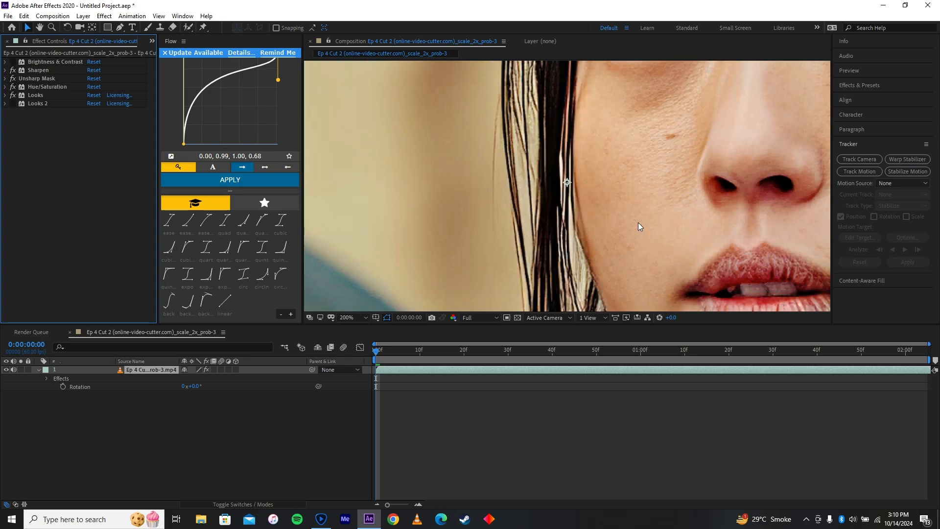
left_click_drag(688, 186, 463, 272)
left_click_drag(630, 184, 586, 238)
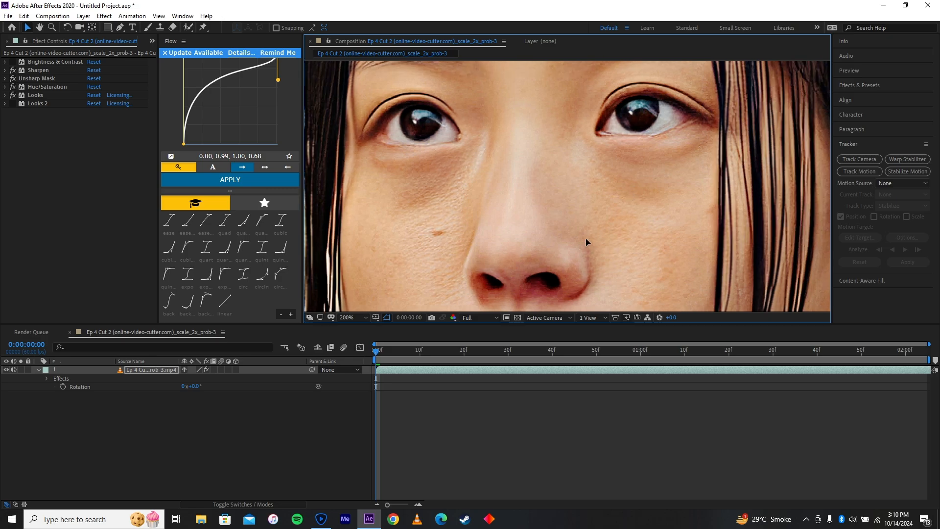
key("ctrl+z")
key("ctrl+z")
key("ctrl+z")
key("ctrl+z")
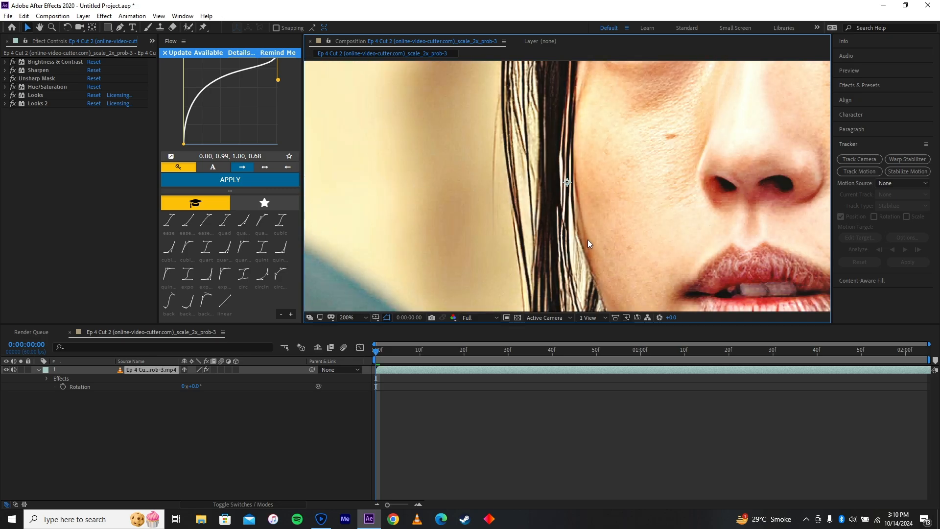
Delete the upscaled clip's layer and bring the original Ep 4 Cut 2 clip from the desktop into the composition
scroll(638, 247, "down", 6)
scroll(638, 246, "up", 2)
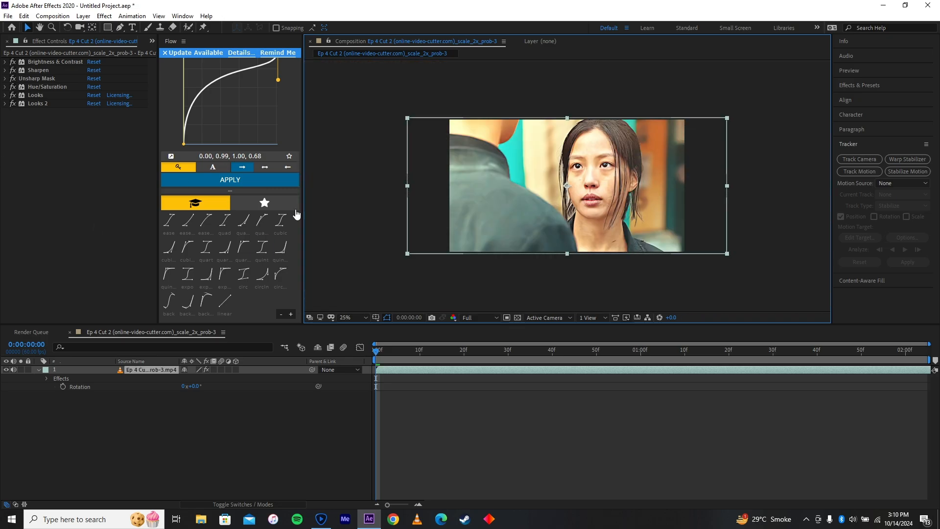
left_click(451, 367)
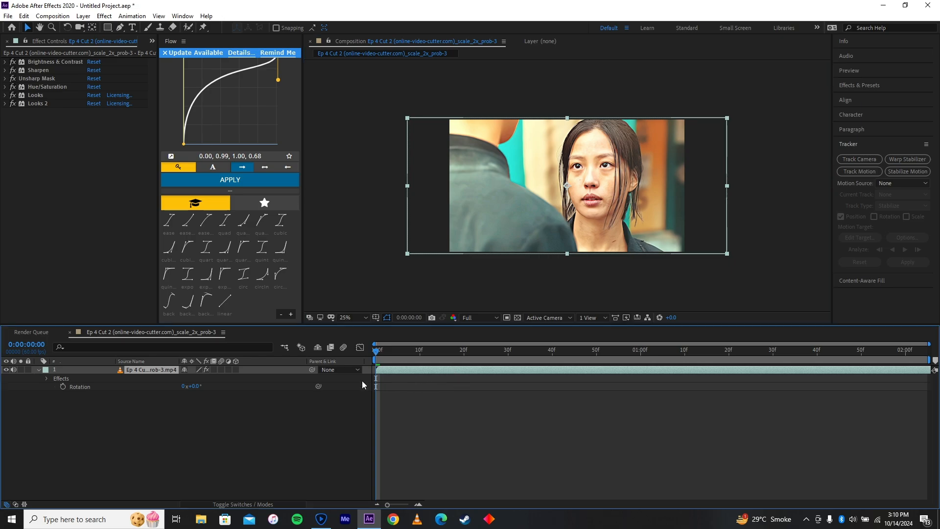
scroll(592, 245, "up", 2)
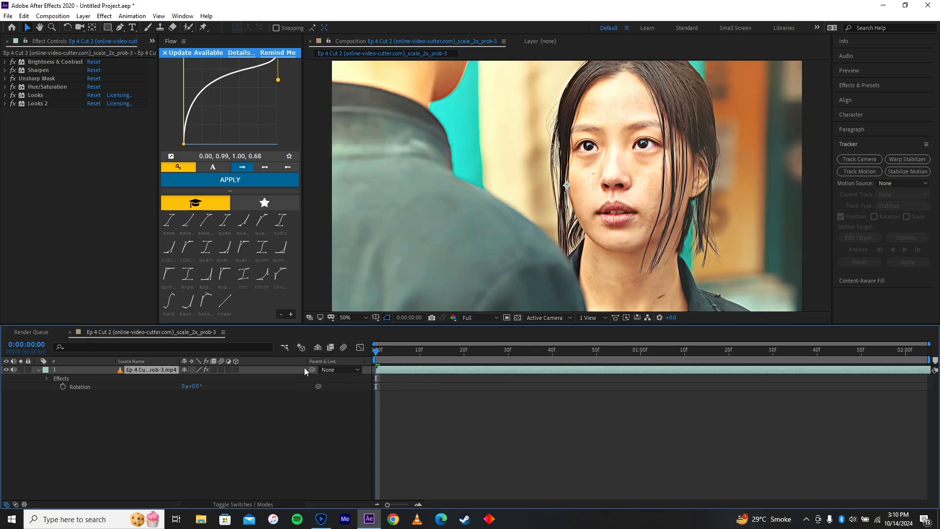
left_click(300, 434)
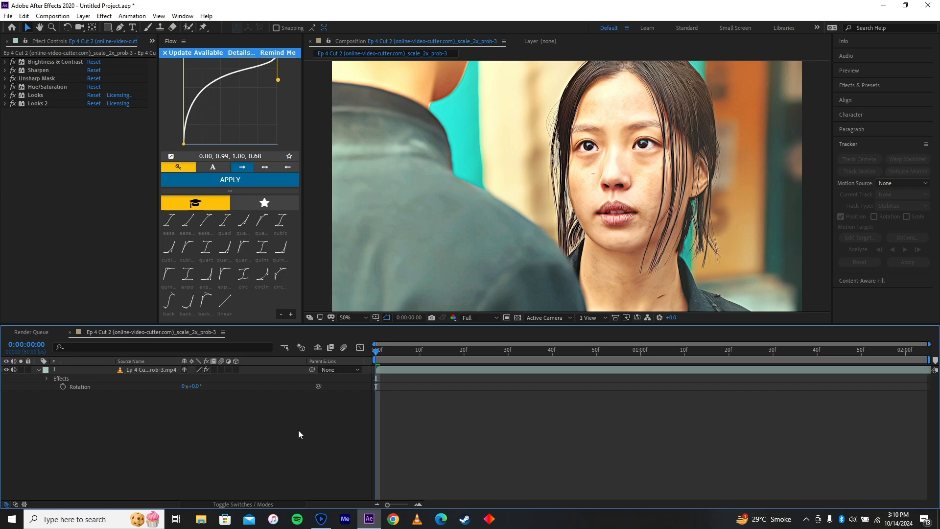
left_click(385, 370)
key("Delete")
key("super+d")
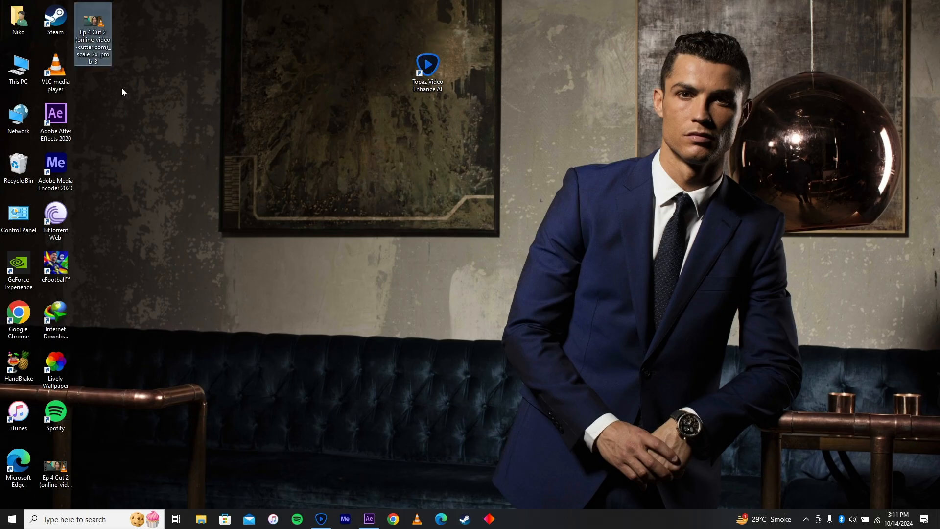
left_click_drag(55, 465, 211, 392)
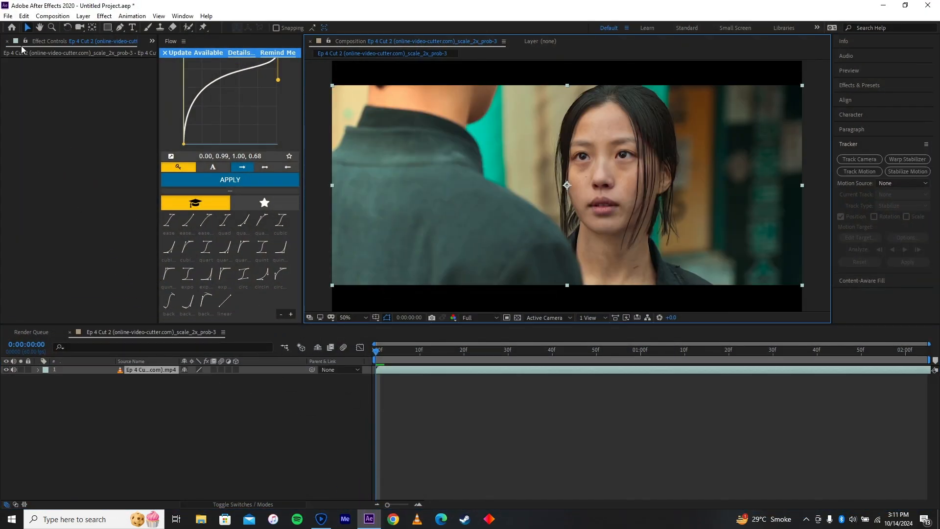
left_click(152, 42)
left_click(159, 51)
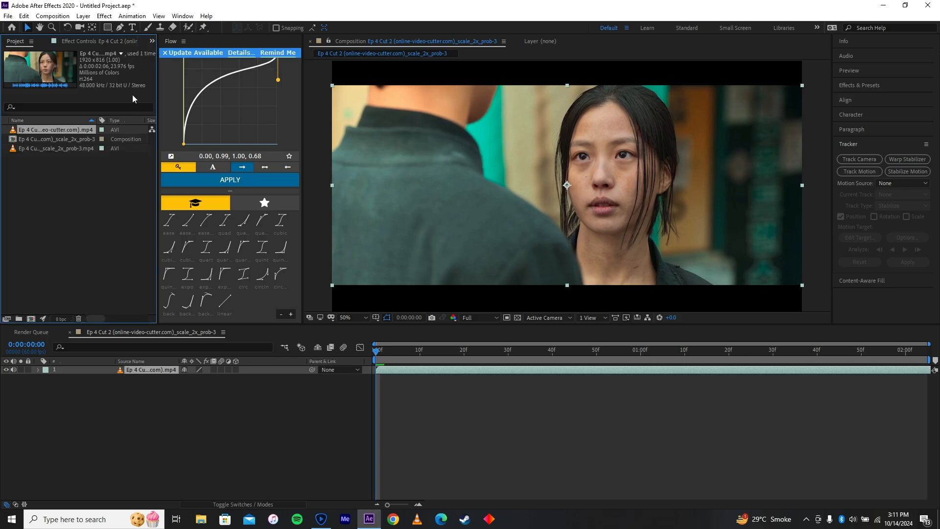
left_click(62, 158)
left_click(65, 139)
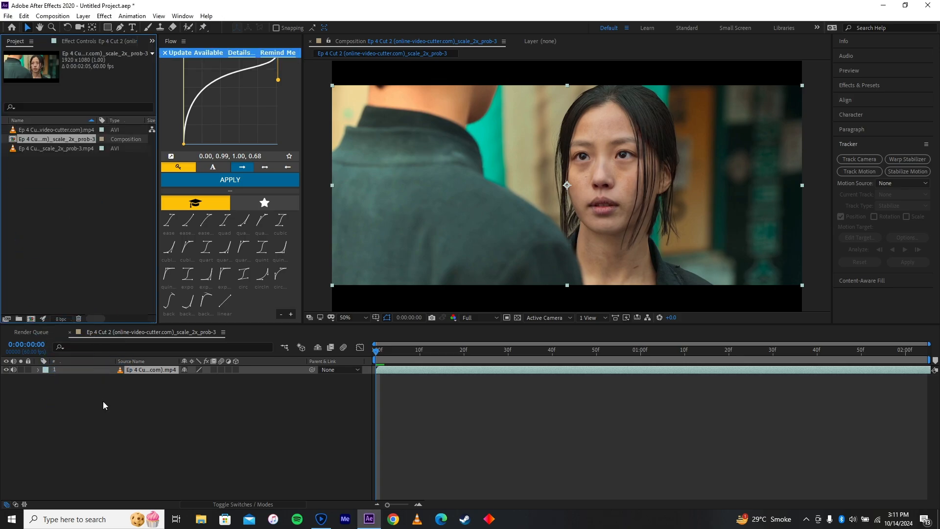
left_click_drag(82, 130, 131, 373)
key("Delete")
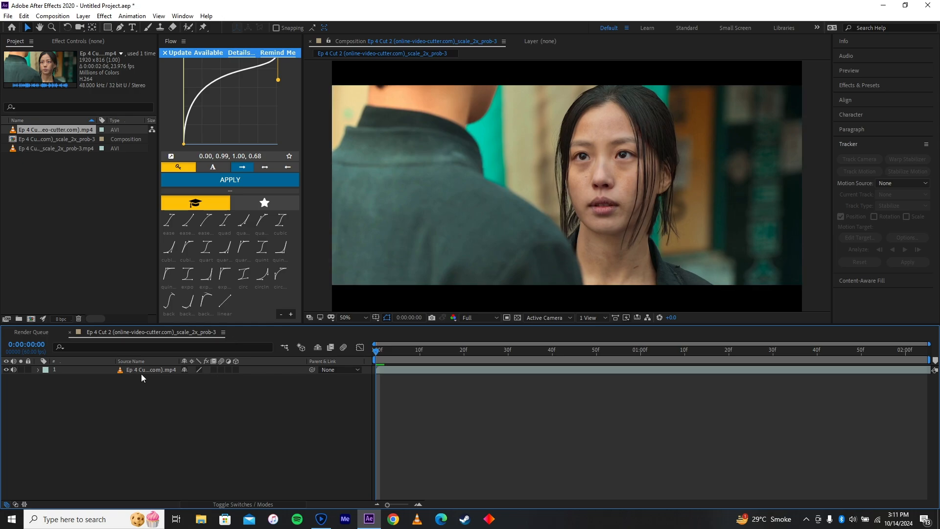
Scale the original clip's layer up to 130% to fill the composition frame
left_click(141, 373)
key("s")
left_click_drag(191, 380, 208, 380)
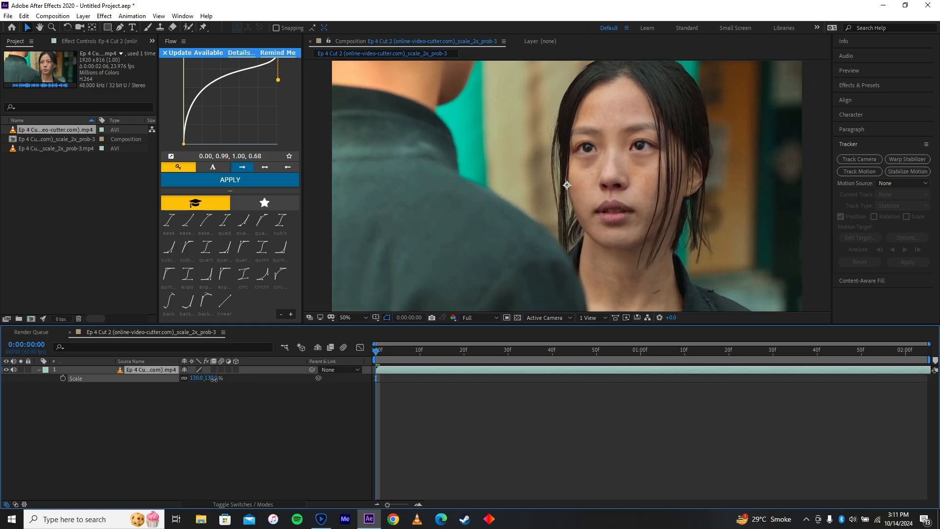
Apply the hdr cc preset to the original clip's layer for comparison with the upscaled version
key("ctrl+space")
type("hd")
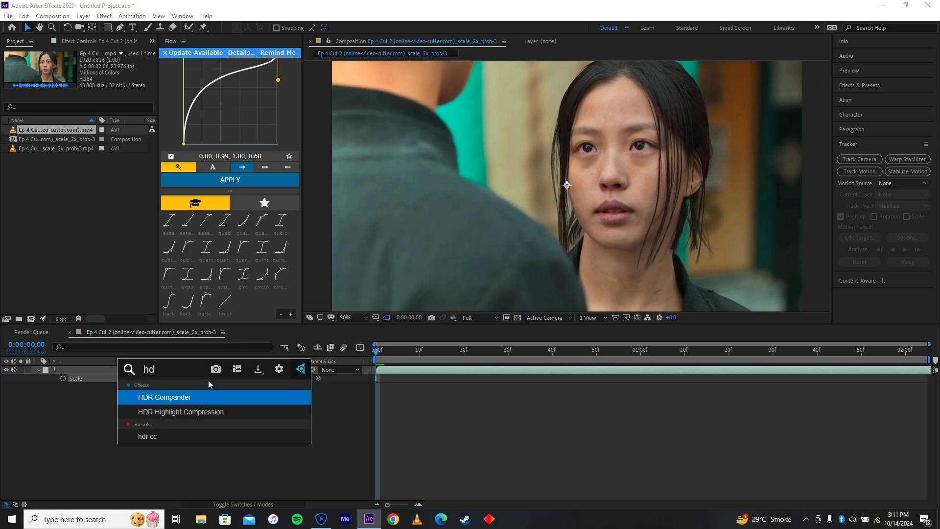
left_click(157, 439)
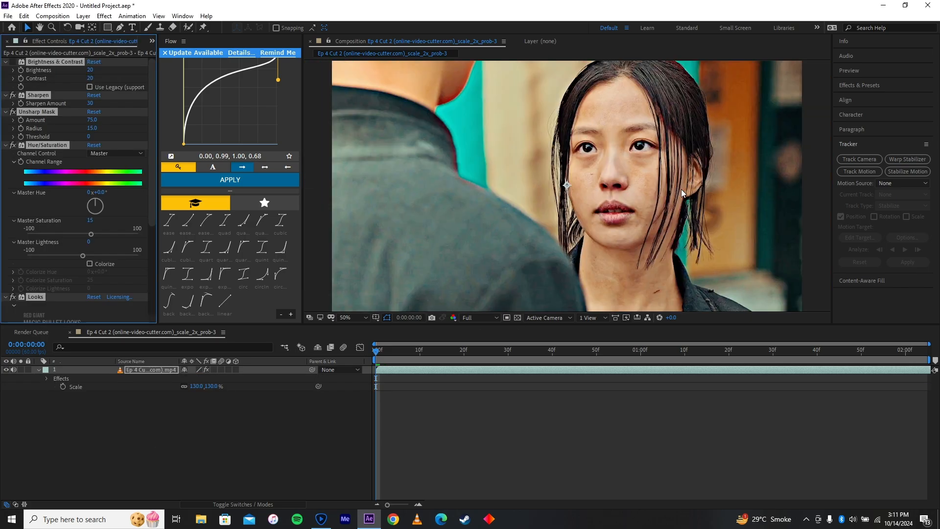
scroll(628, 234, "down", 2)
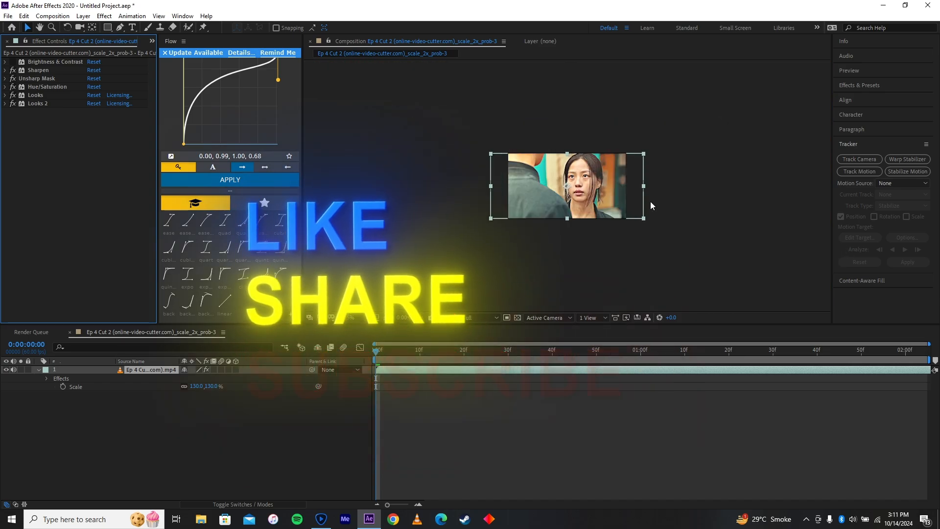
scroll(650, 201, "up", 1)
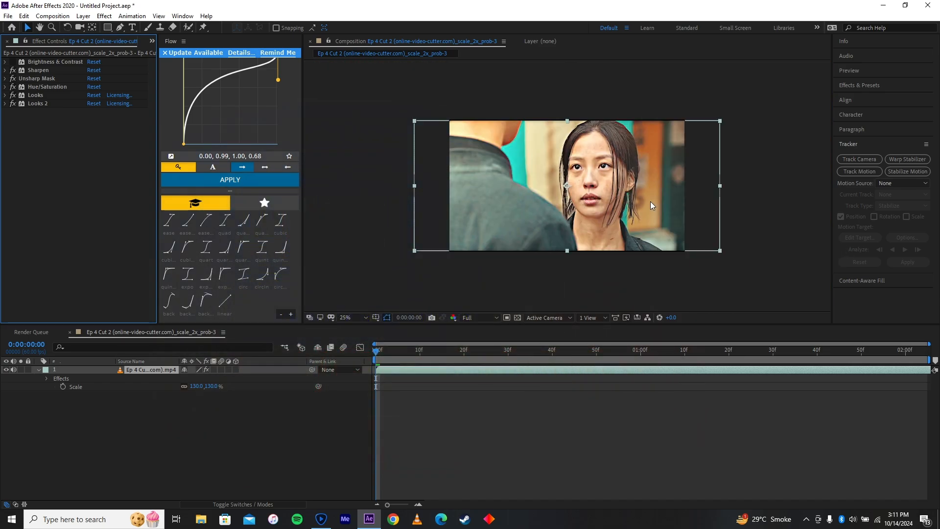